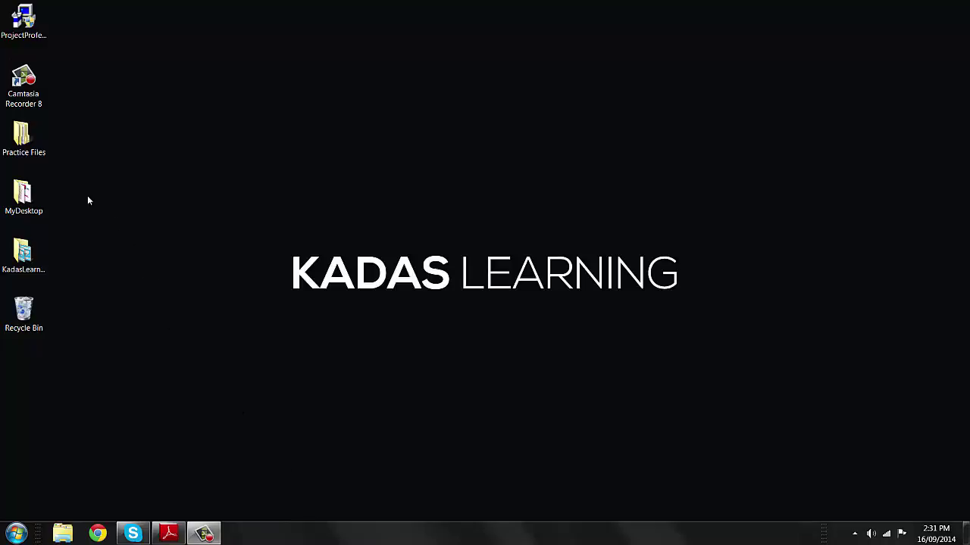
Open Simple Formatting_Start.mpp from the Practice Files\Chapter07 folder.
click(18, 143)
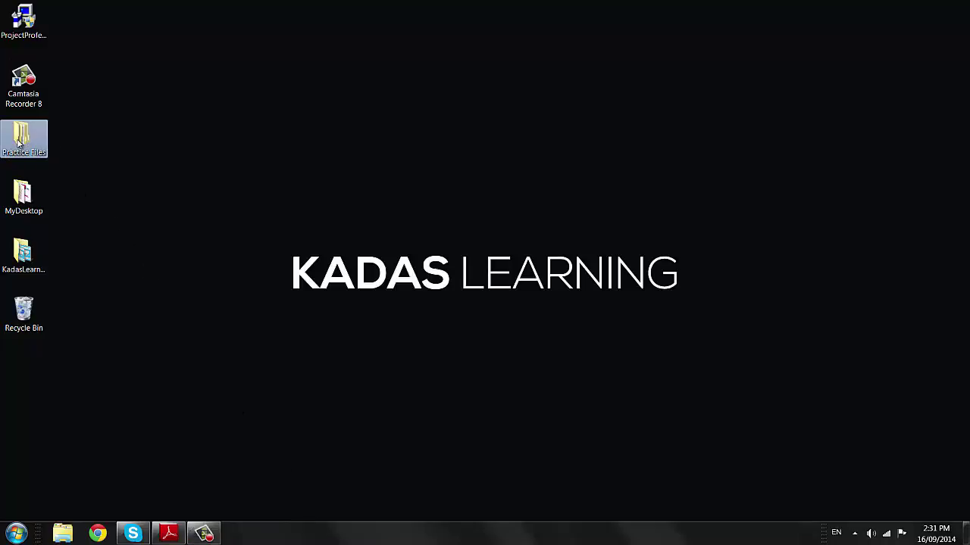
double_click(18, 143)
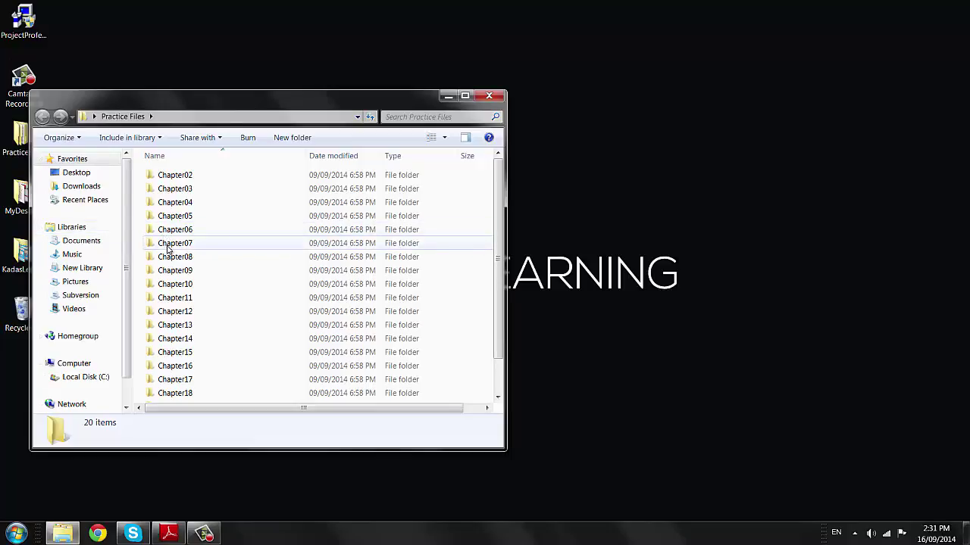
double_click(169, 246)
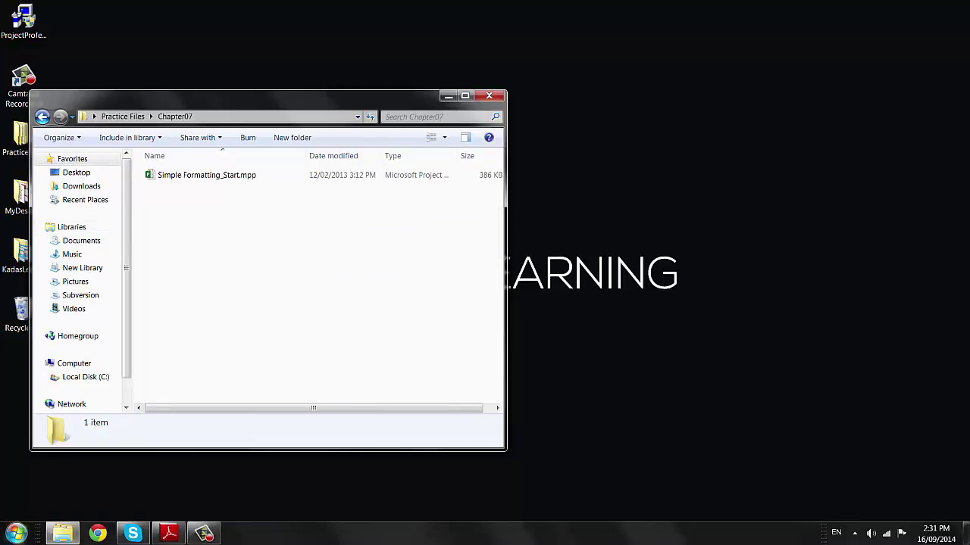
double_click(190, 179)
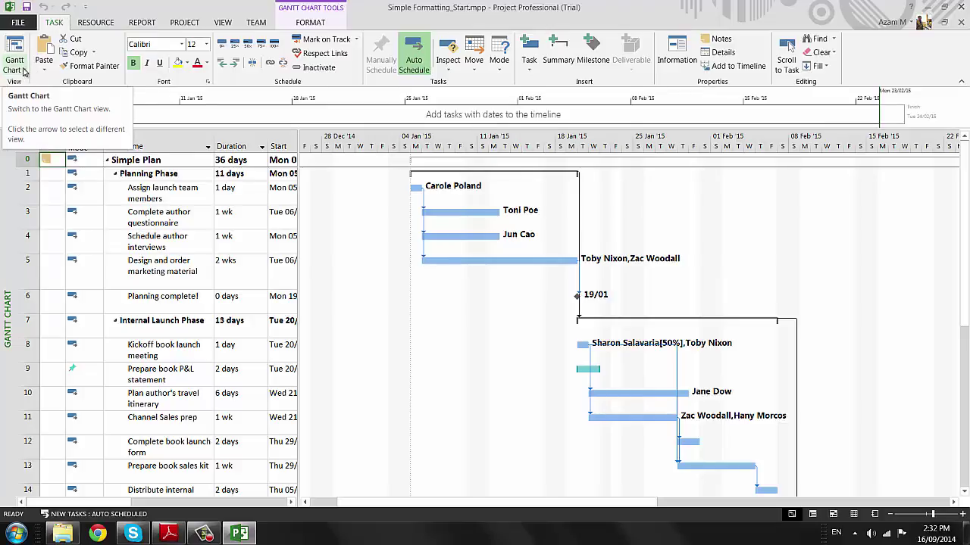
click(25, 72)
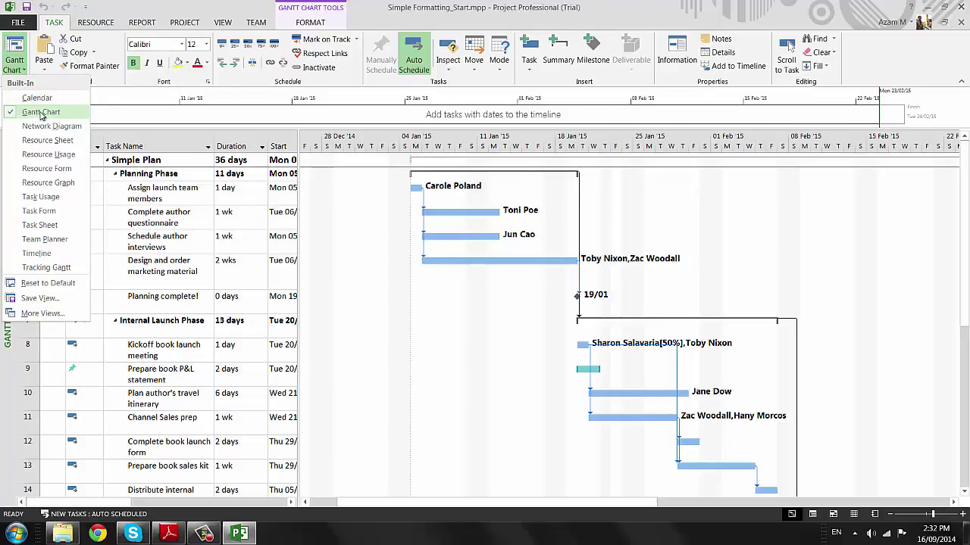
click(393, 283)
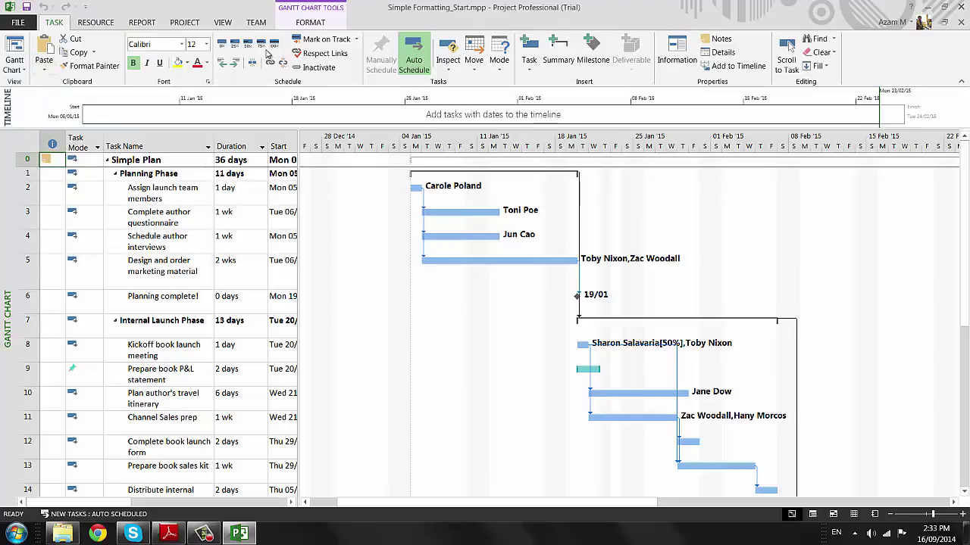
Show the Gantt Chart Tools Format tab and compare it with the timeline's contextual tab.
click(310, 22)
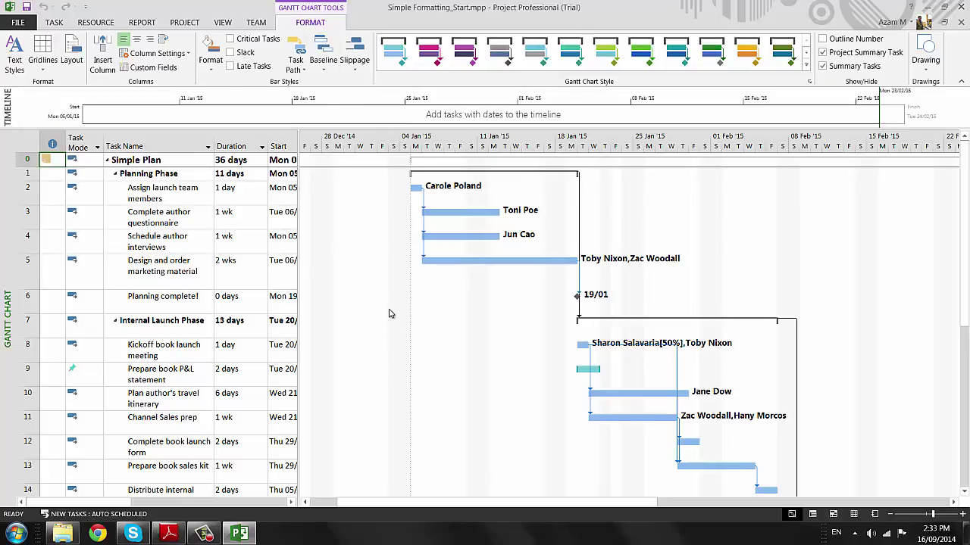
click(371, 104)
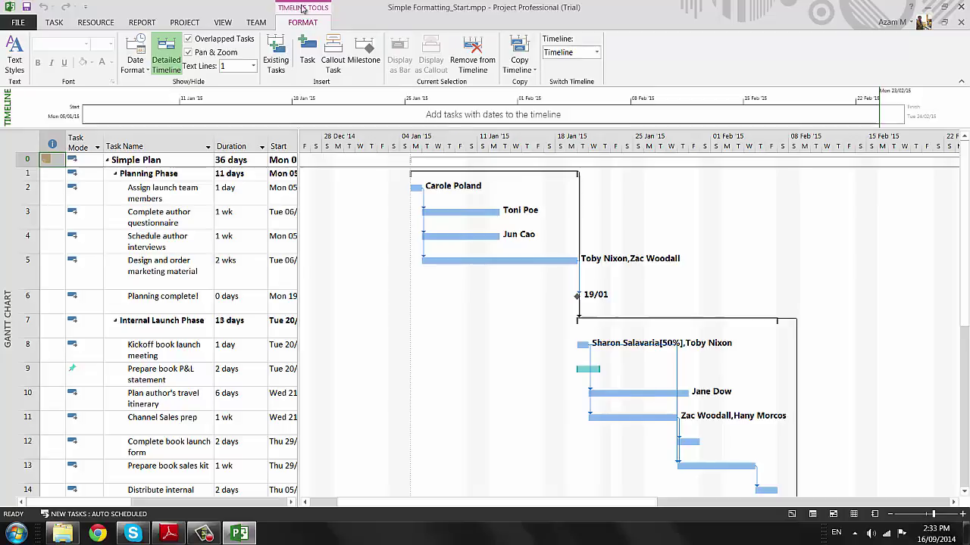
click(355, 323)
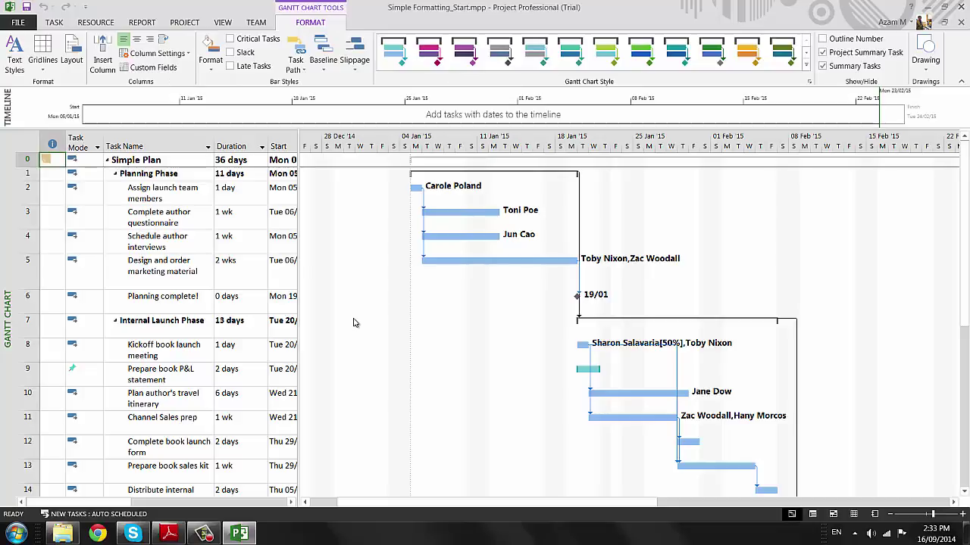
click(341, 104)
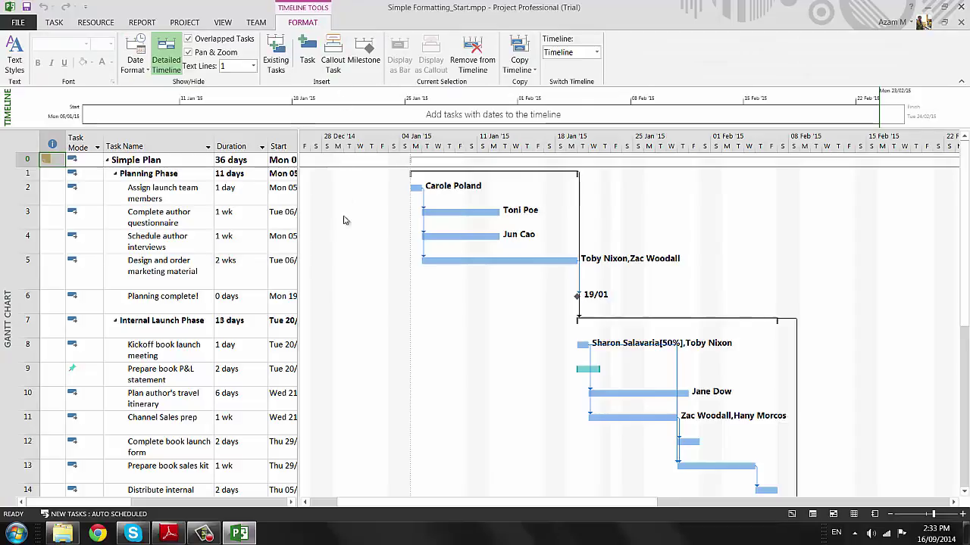
click(342, 250)
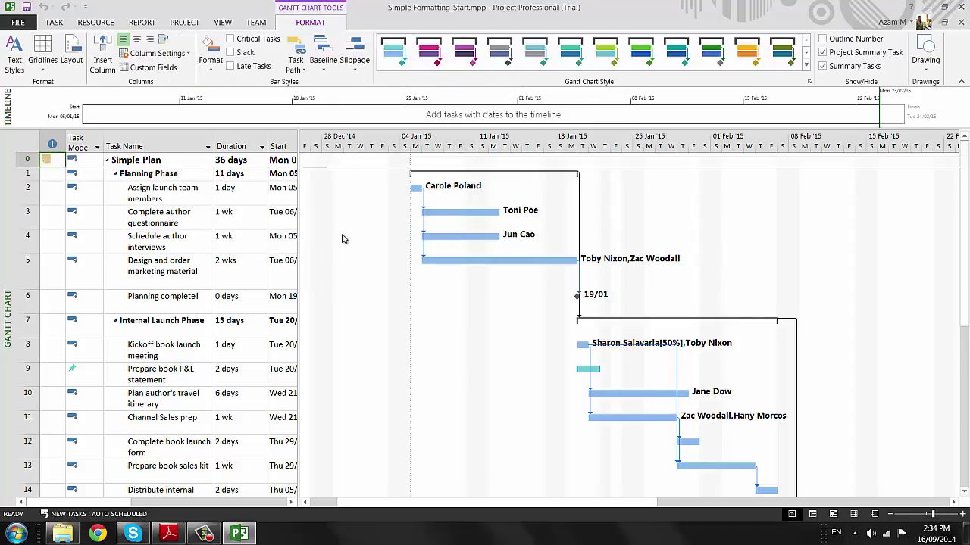
Select the Timeline pane so the Timeline Tools Format tab appears.
click(350, 112)
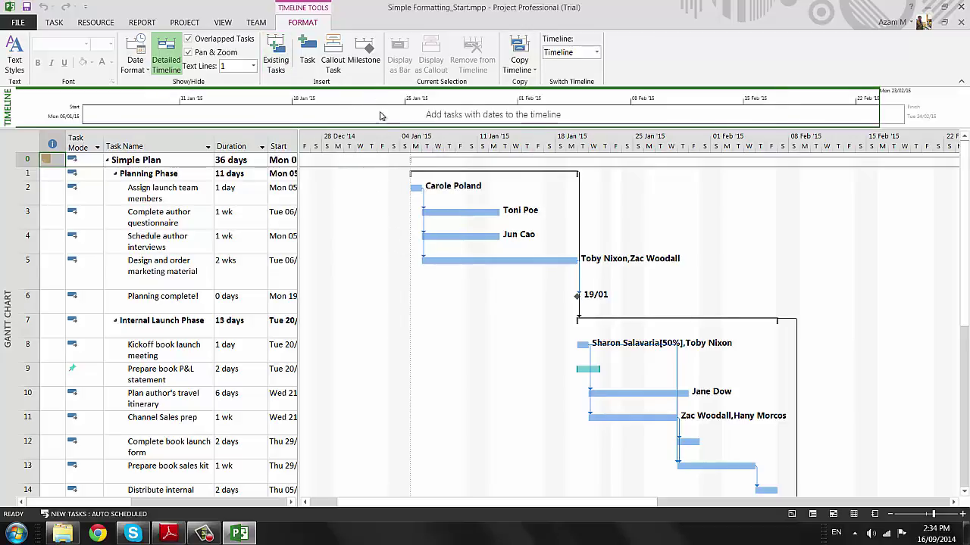
Add Planning Phase, Planning complete!, Internal Launch, Public Launch and Author travel and appearances to the timeline as existing tasks.
click(271, 62)
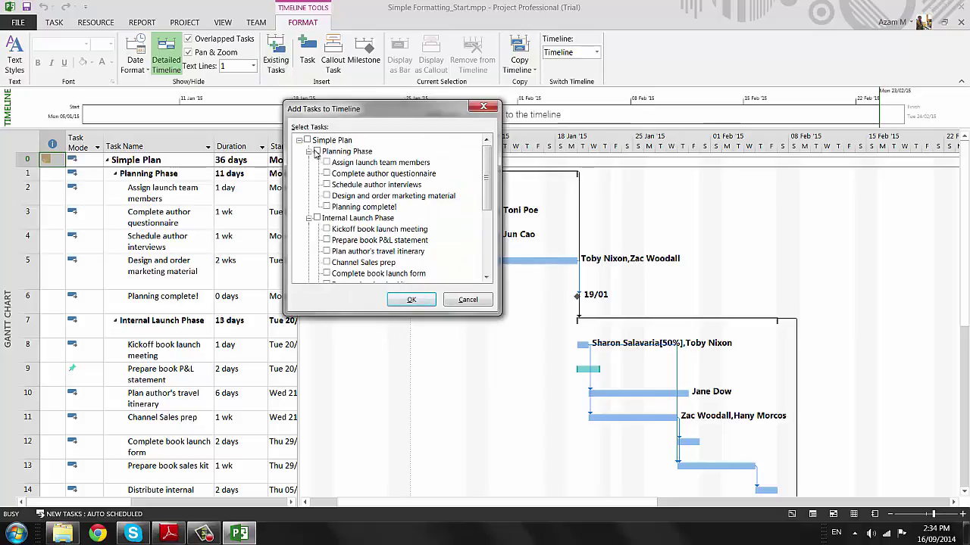
click(316, 152)
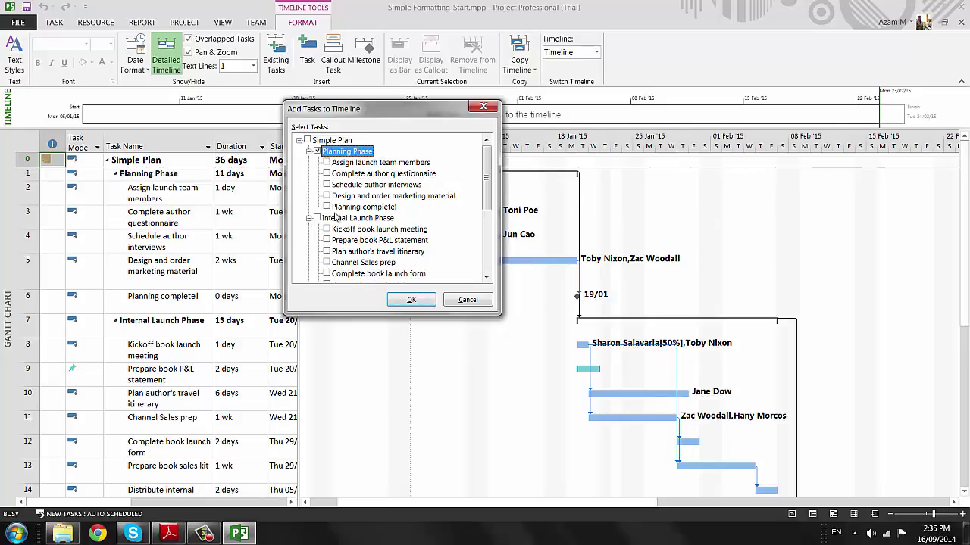
click(329, 209)
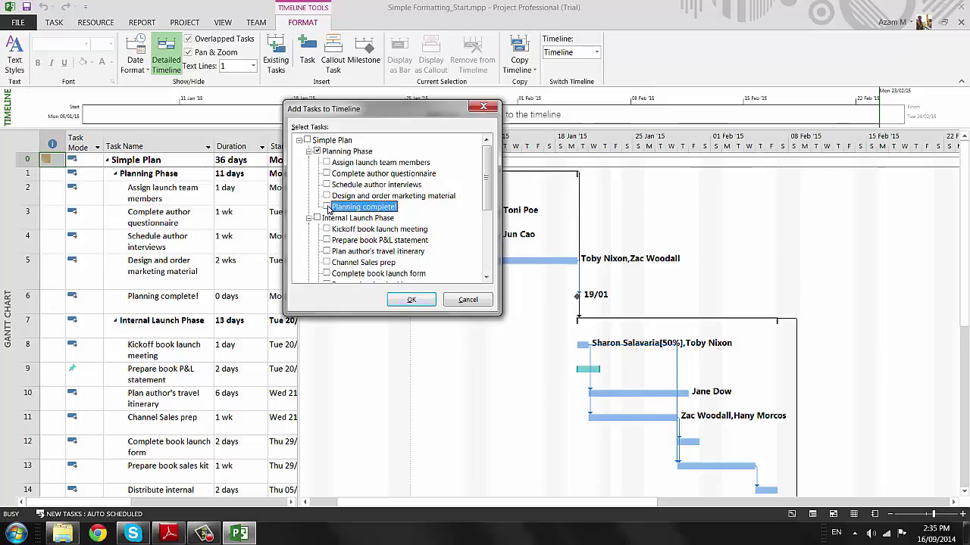
click(327, 207)
click(317, 218)
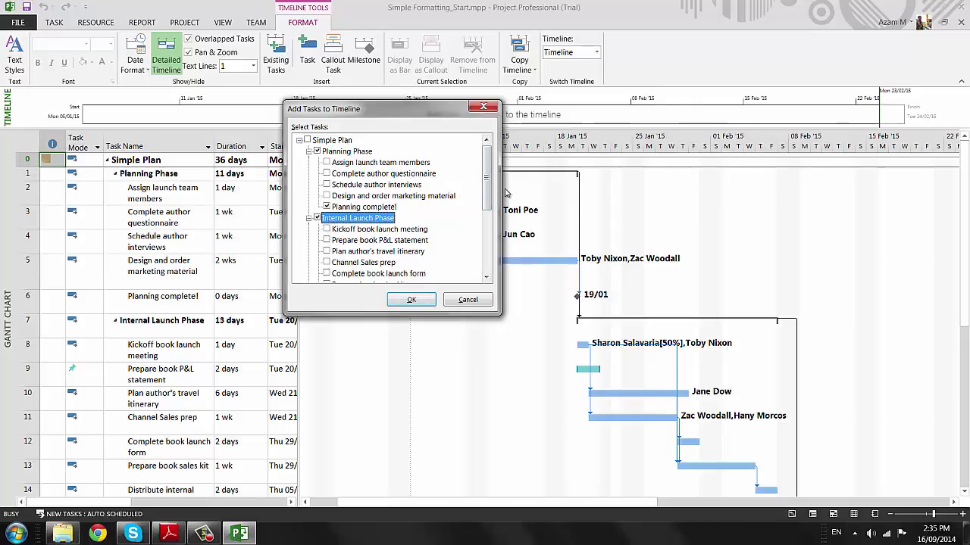
drag(487, 199, 492, 240)
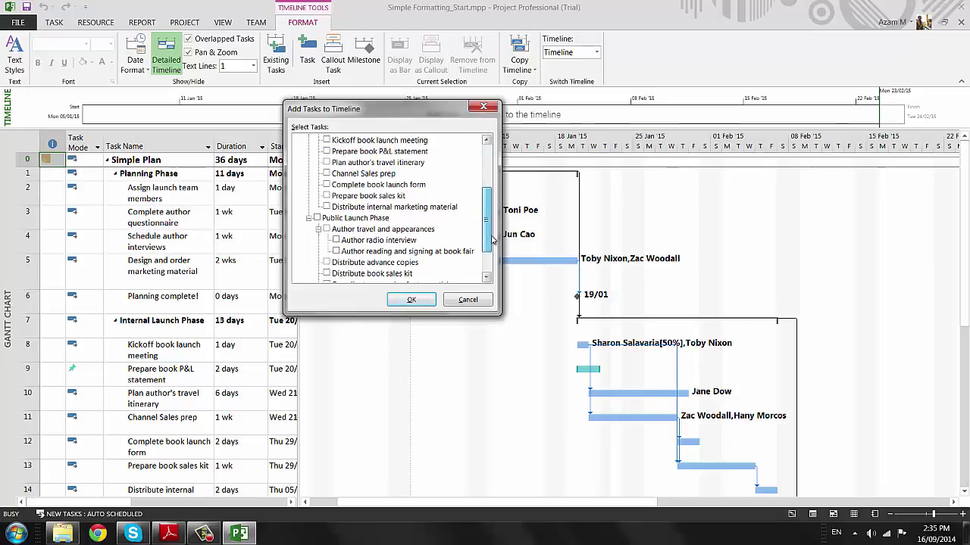
click(318, 218)
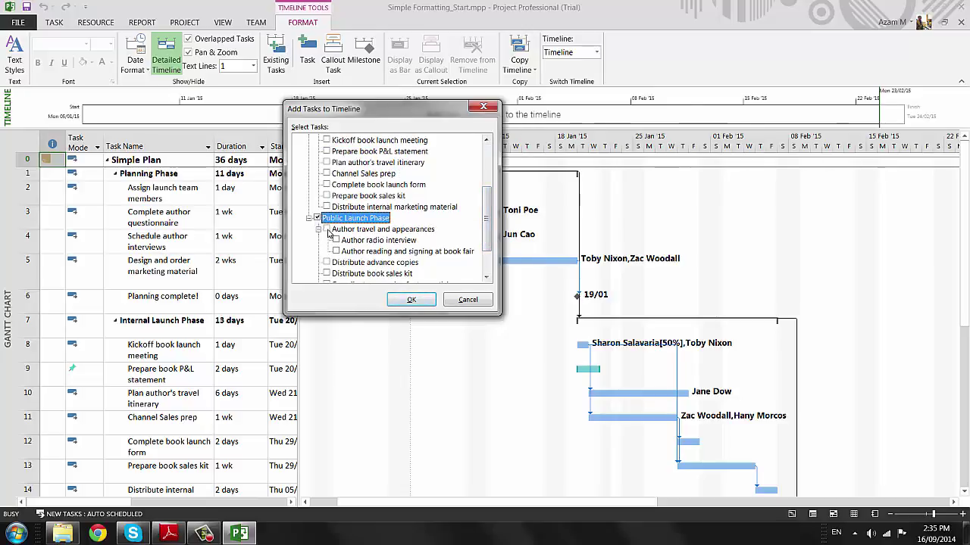
click(327, 229)
click(327, 229)
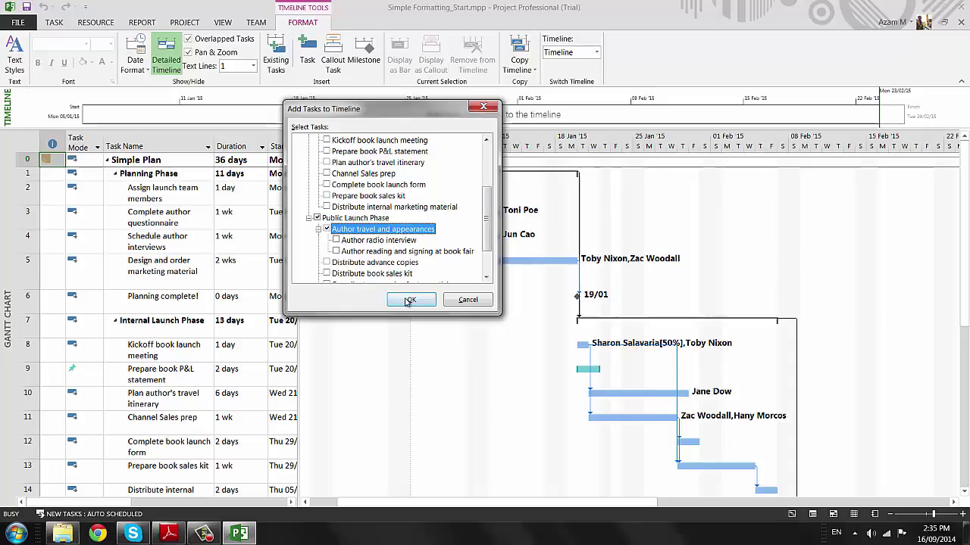
click(409, 301)
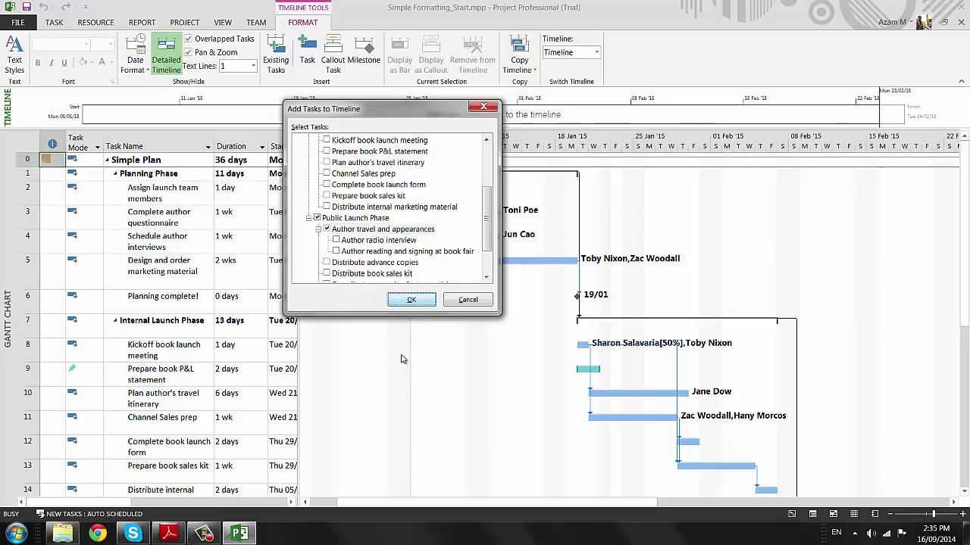
click(413, 300)
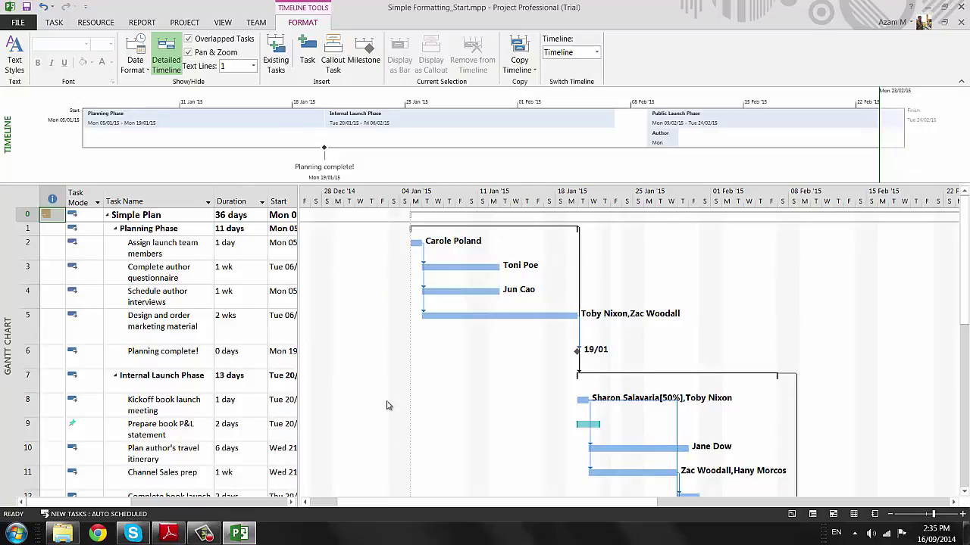
Drag the Timeline/Gantt Chart splitter downward to enlarge the timeline pane.
click(170, 157)
drag(467, 184, 493, 291)
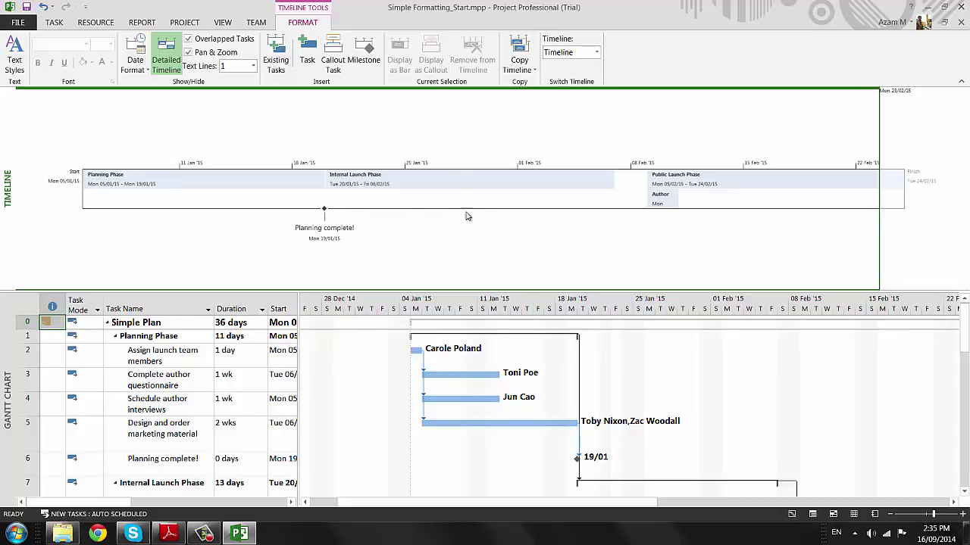
mouse_move(161, 182)
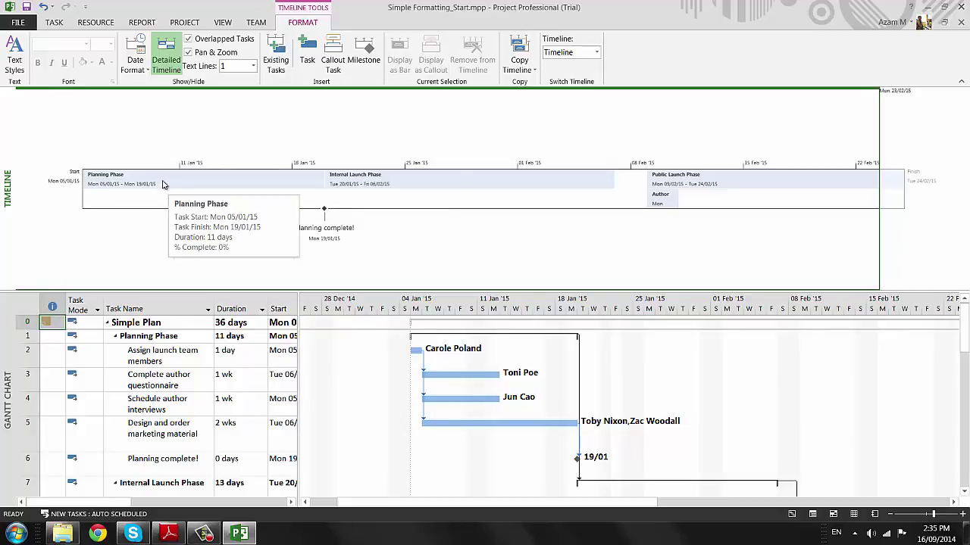
Set the Planning Phase timeline bar's text to 14 point.
click(161, 181)
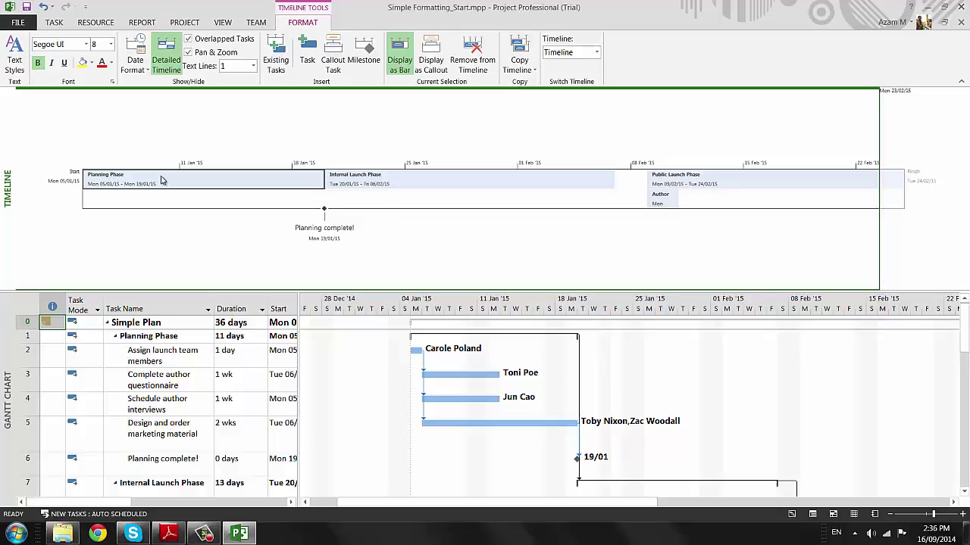
click(110, 43)
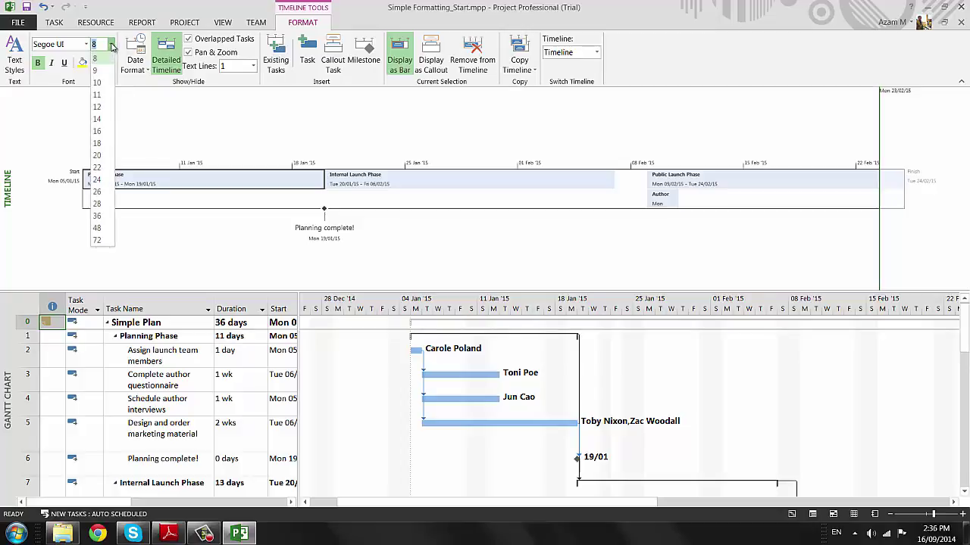
click(97, 119)
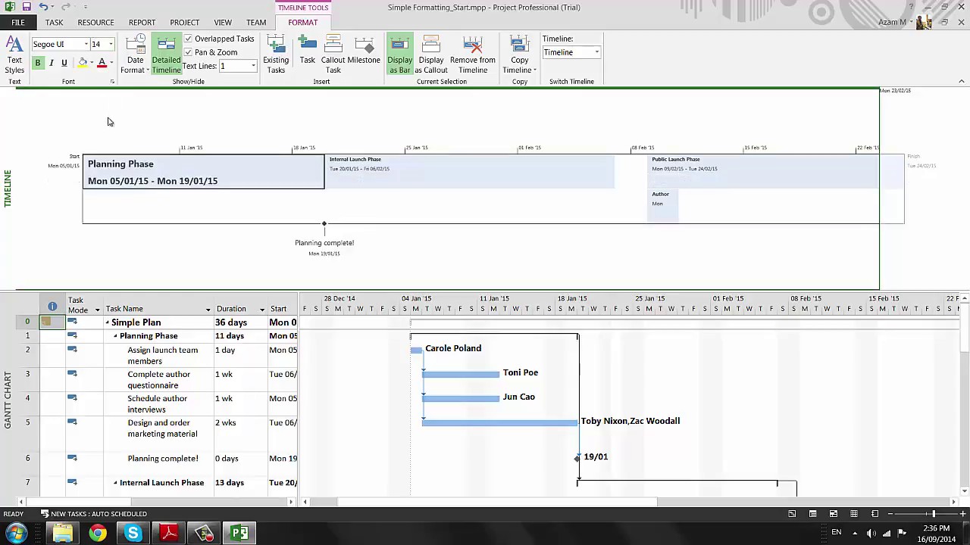
click(85, 44)
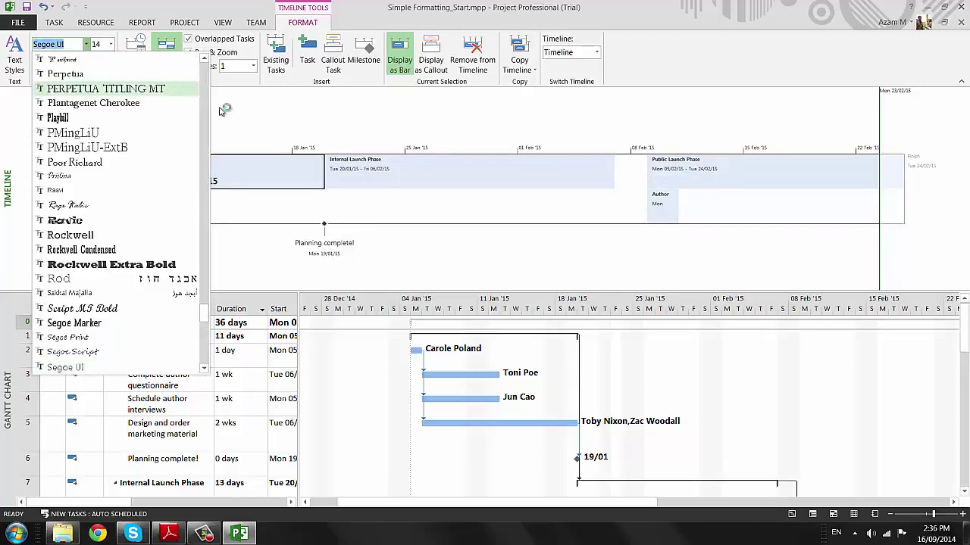
click(253, 126)
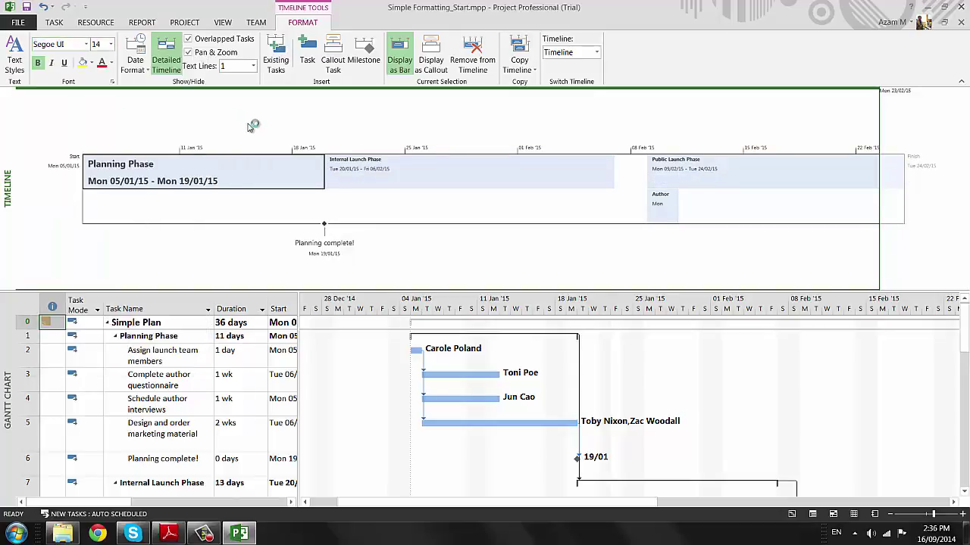
Give the Planning Phase bar a green background fill.
click(148, 156)
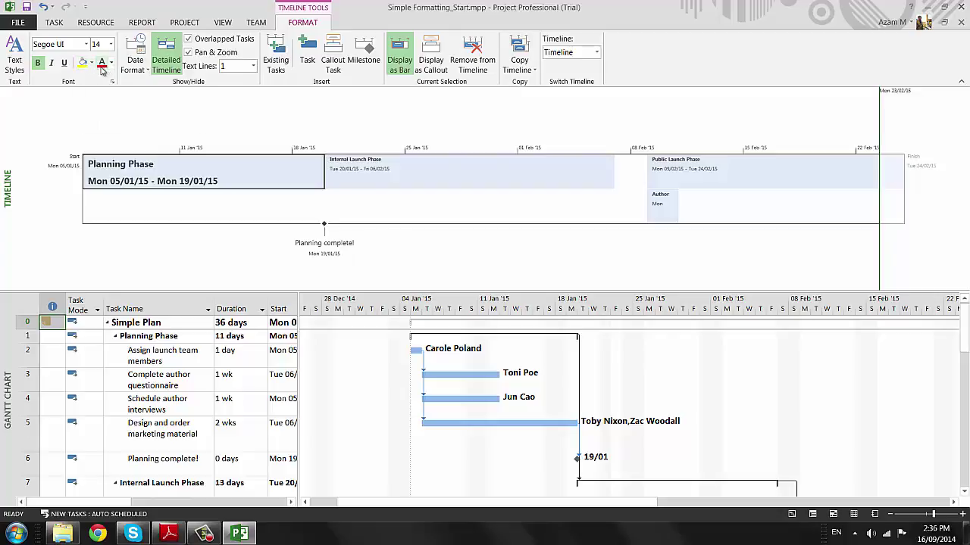
click(91, 65)
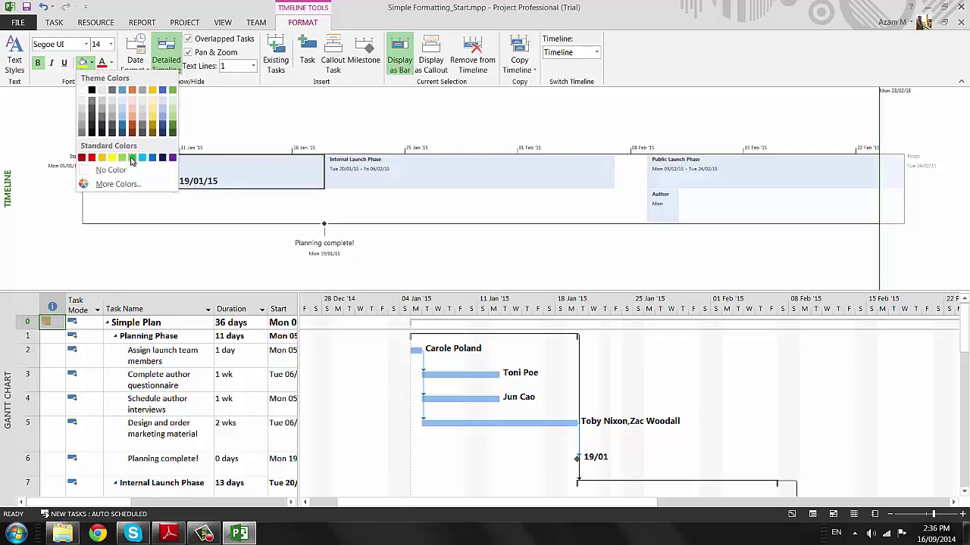
click(132, 157)
click(214, 231)
mouse_move(173, 170)
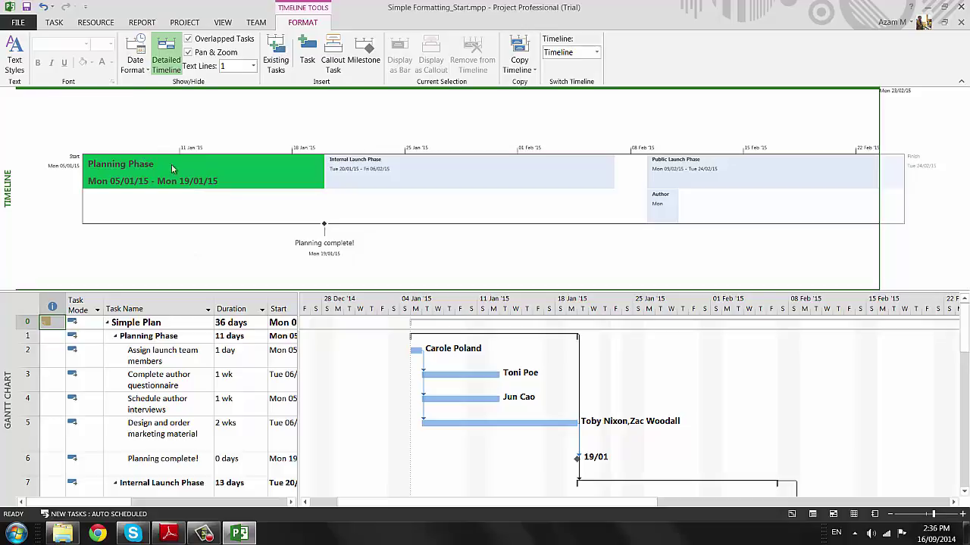
click(180, 164)
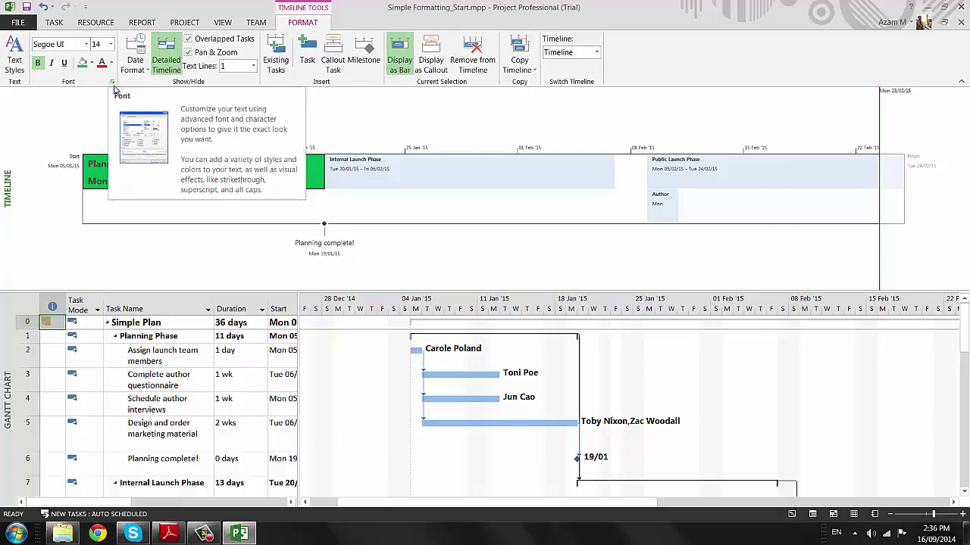
click(113, 83)
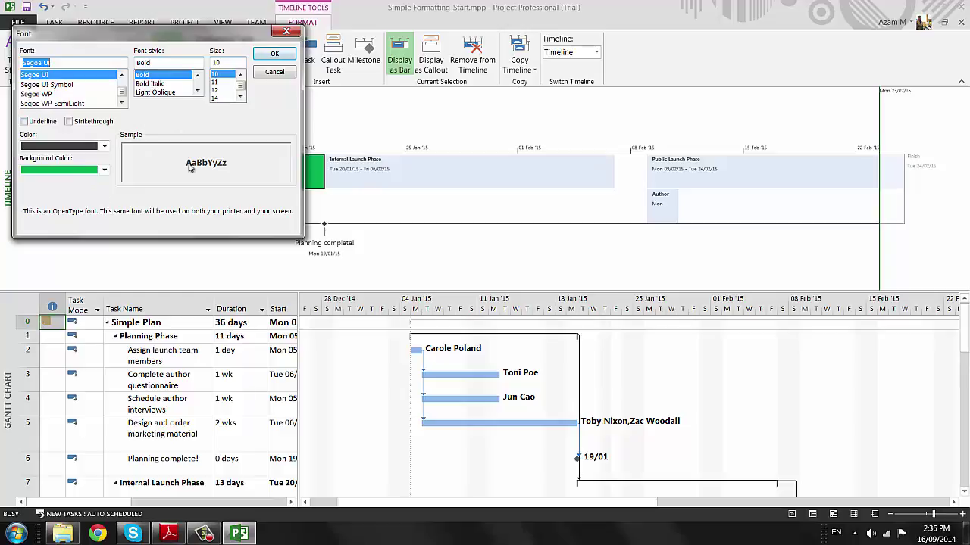
click(274, 73)
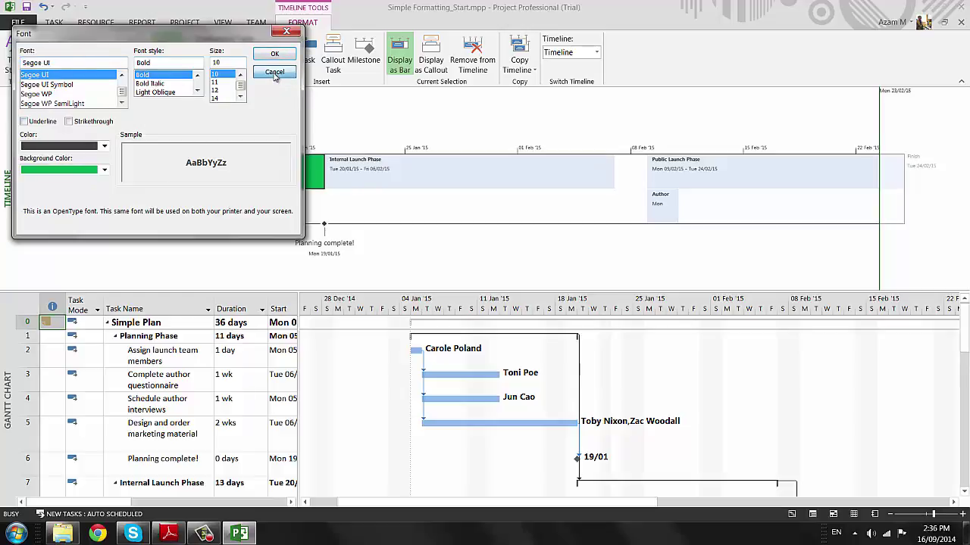
click(428, 169)
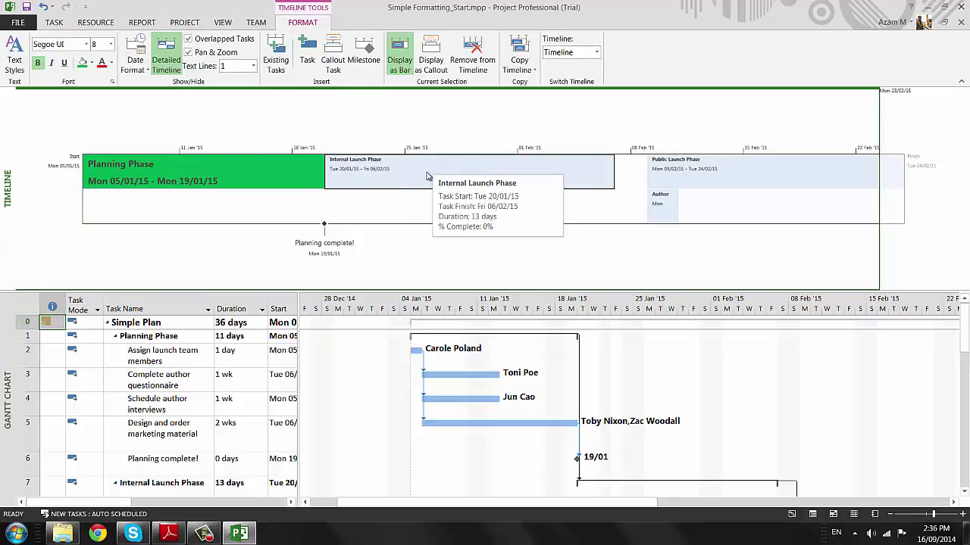
Fill the Internal Launch, Public Launch and Author task bars green.
click(83, 65)
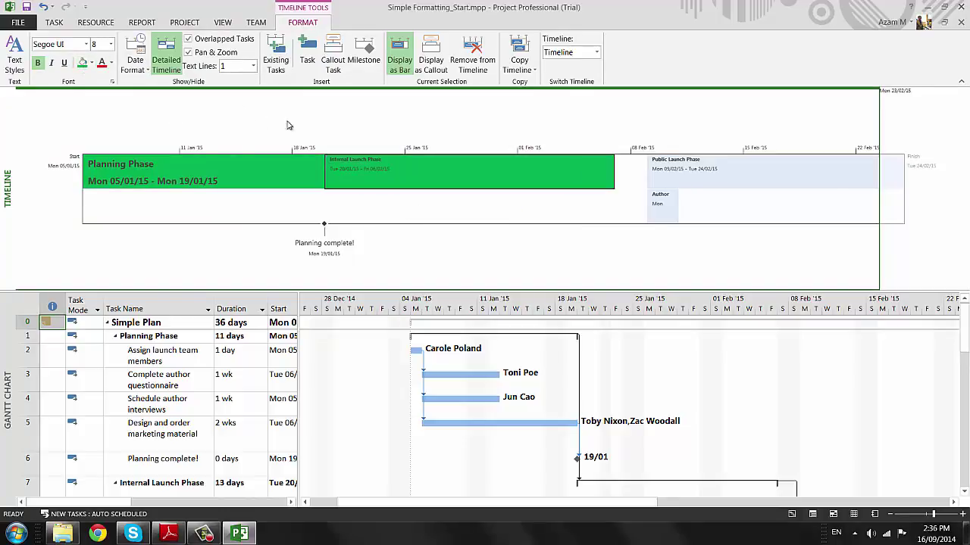
click(723, 168)
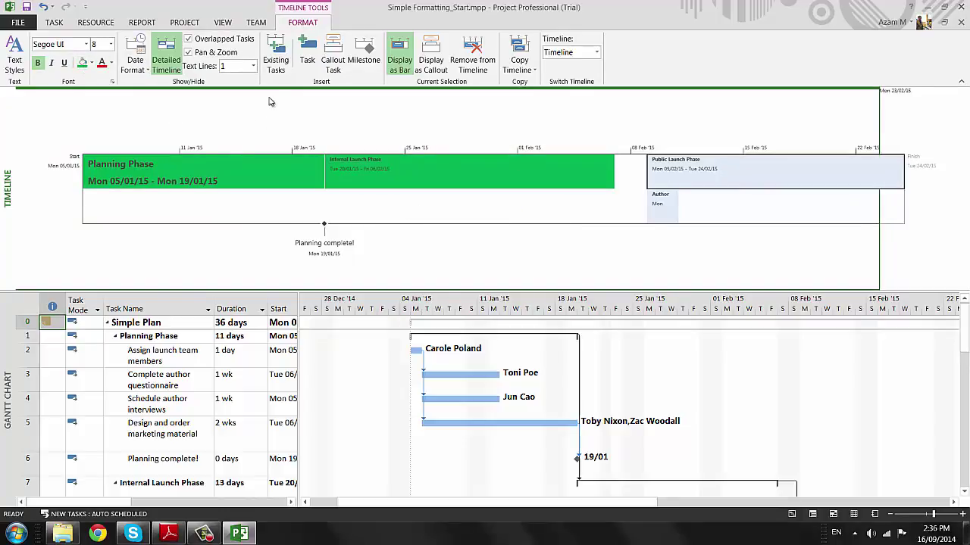
click(83, 64)
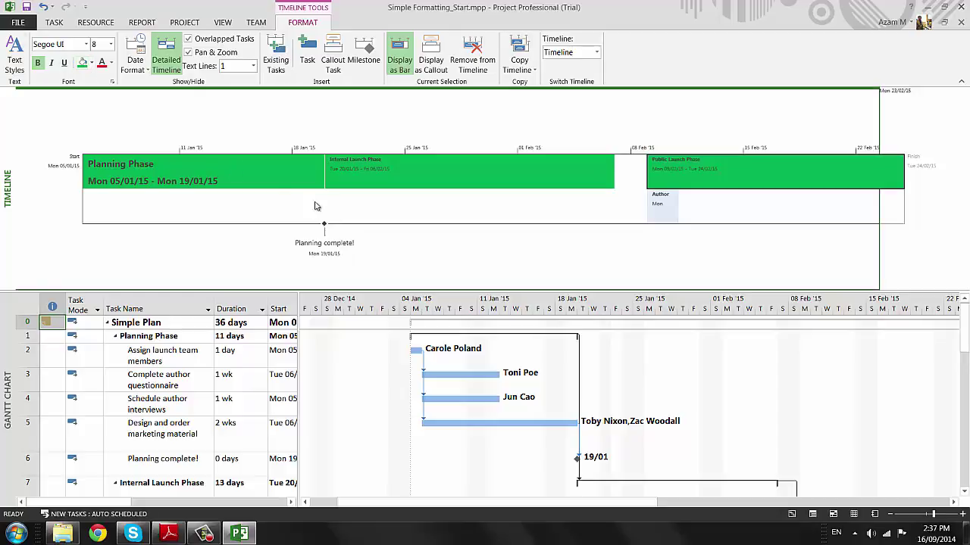
click(664, 207)
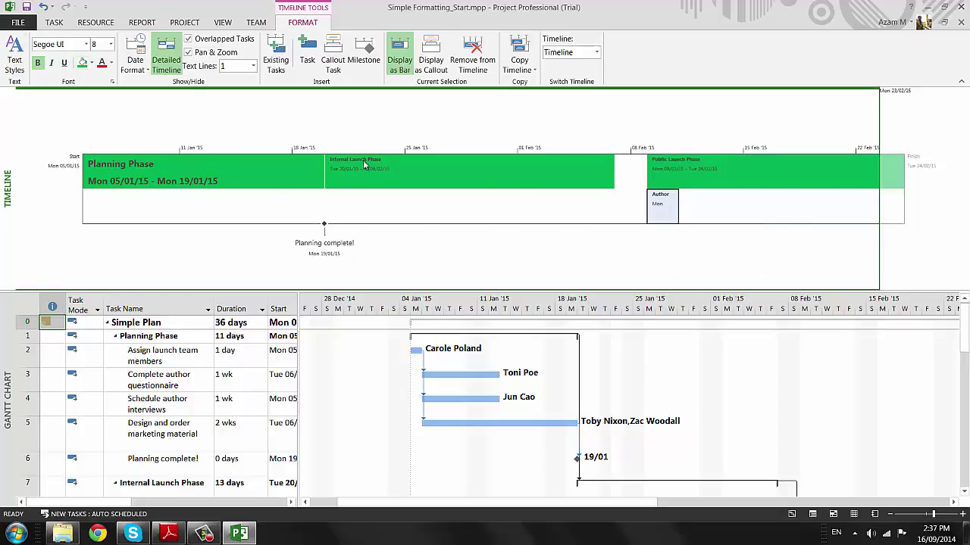
click(83, 63)
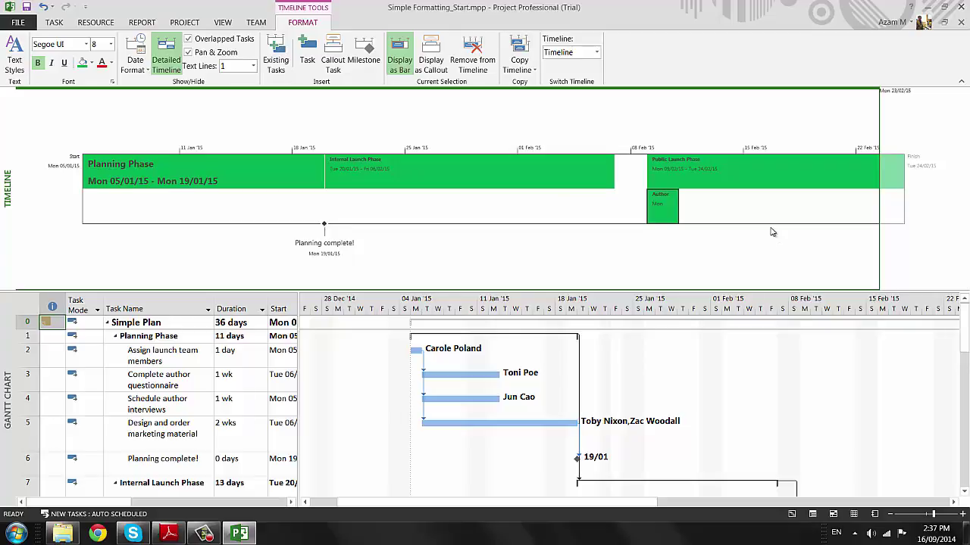
click(539, 249)
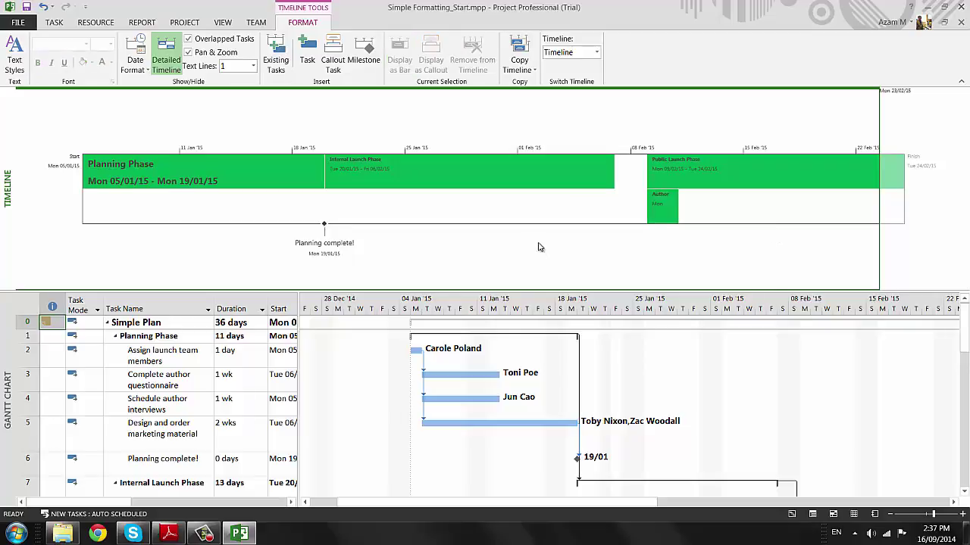
Set the Internal Launch Phase and Public Launch Phase bar text to 14 point.
click(372, 160)
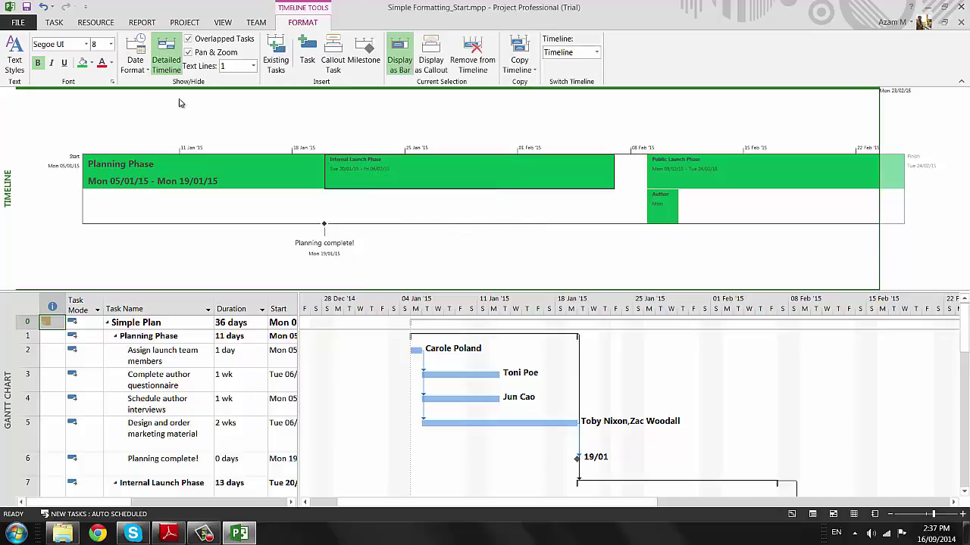
click(110, 44)
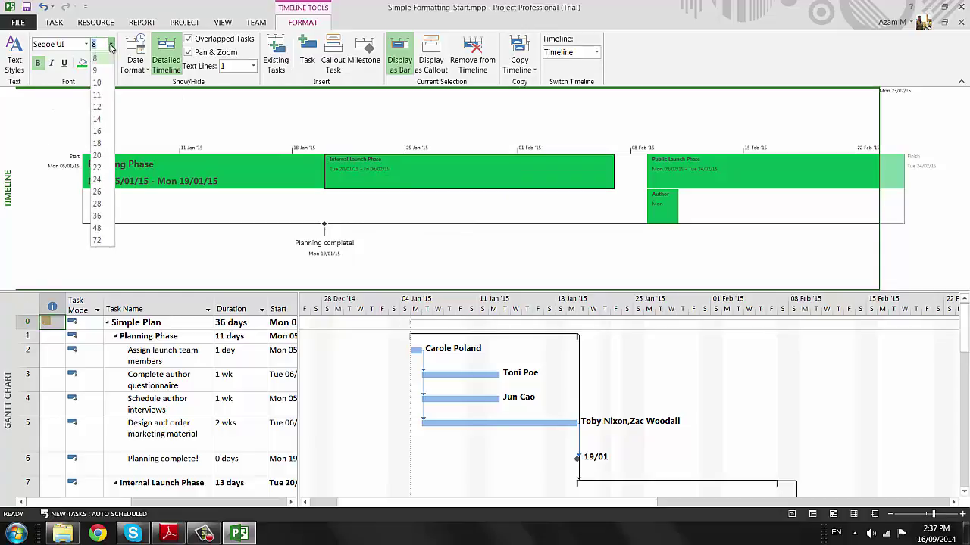
click(98, 119)
click(809, 176)
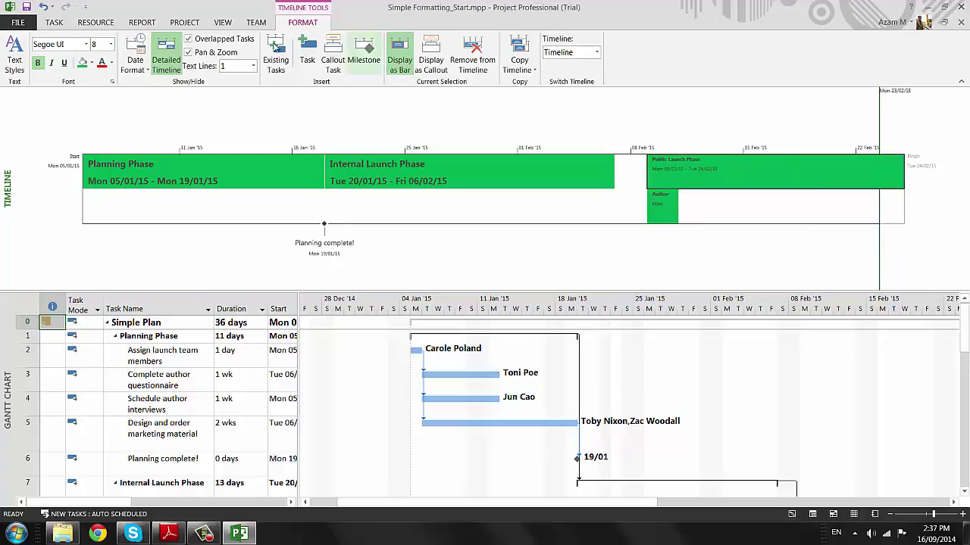
click(111, 44)
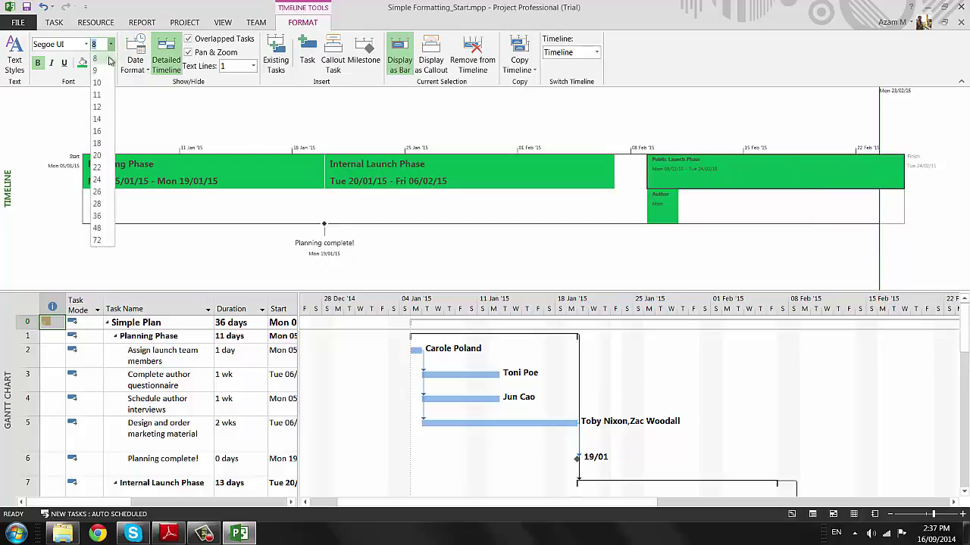
click(98, 119)
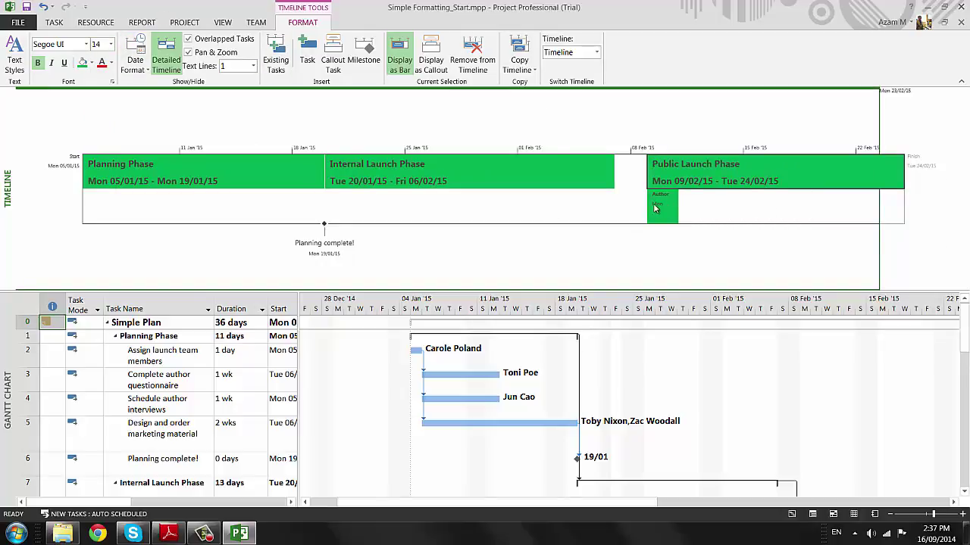
click(664, 208)
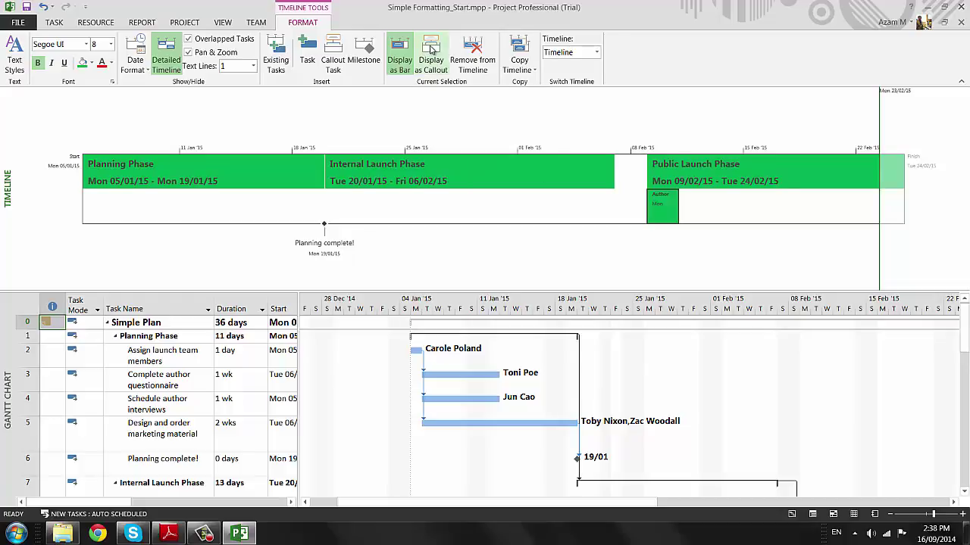
Show Author travel and appearances as a callout with 14 pt text and green fill.
click(430, 49)
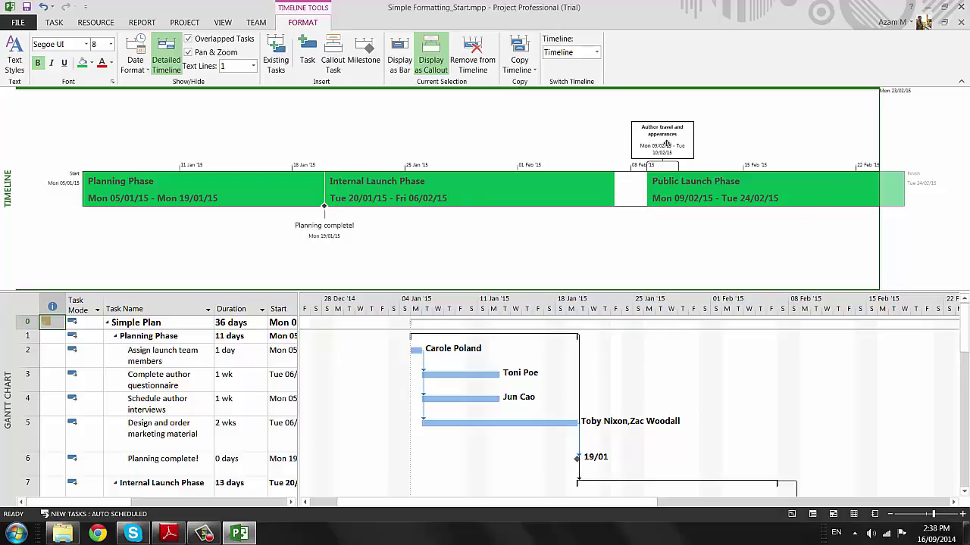
click(111, 45)
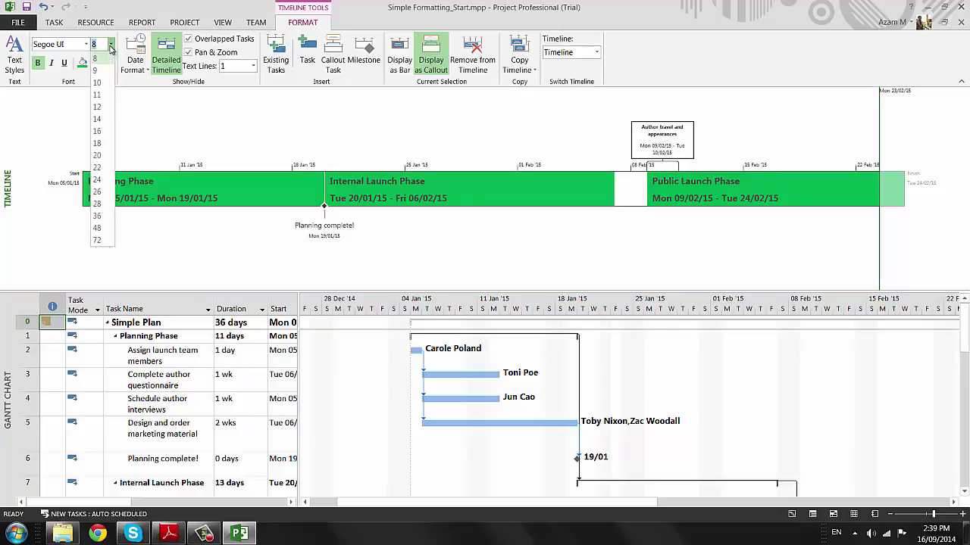
click(100, 119)
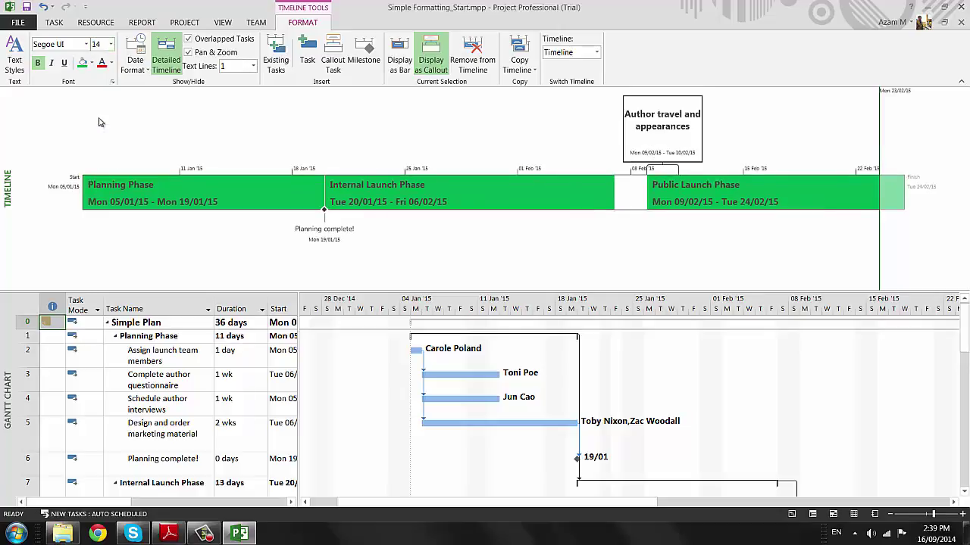
click(91, 64)
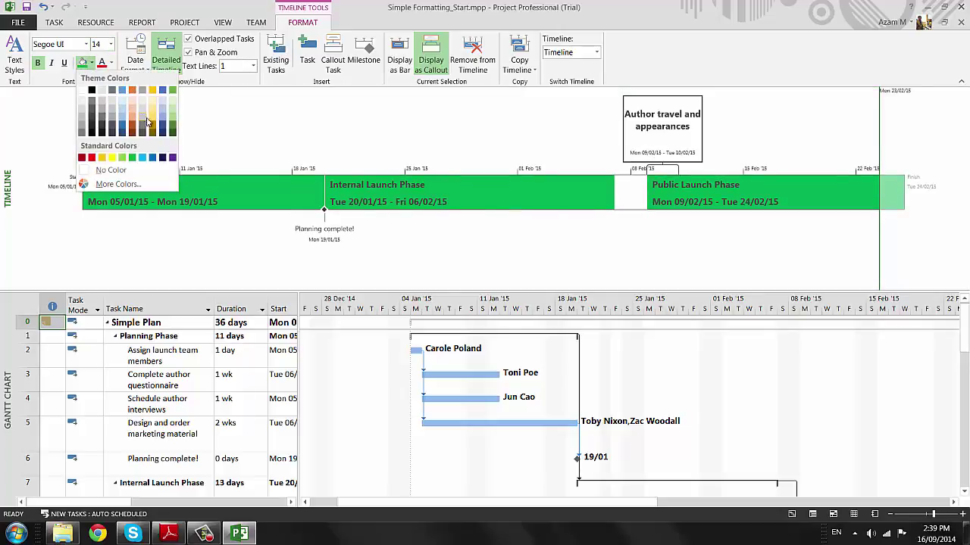
click(132, 158)
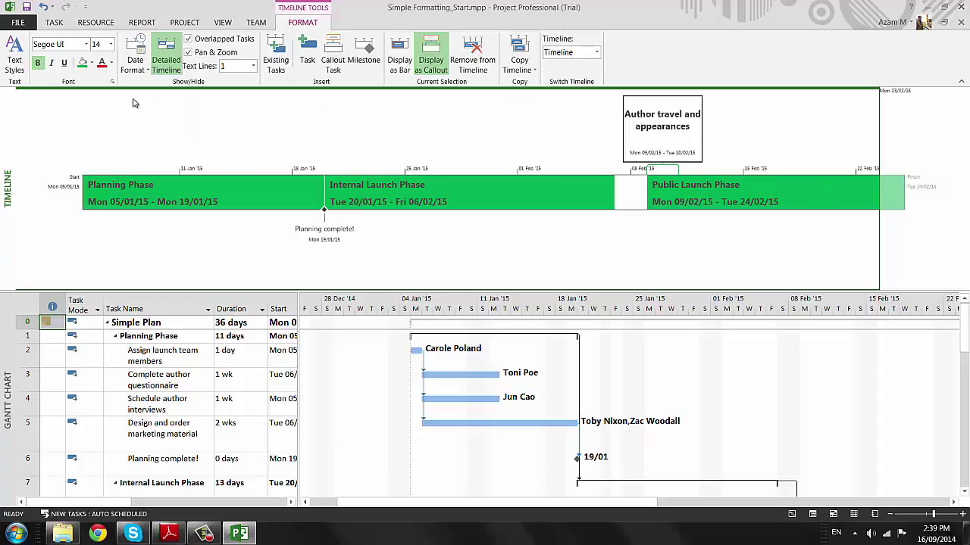
click(815, 265)
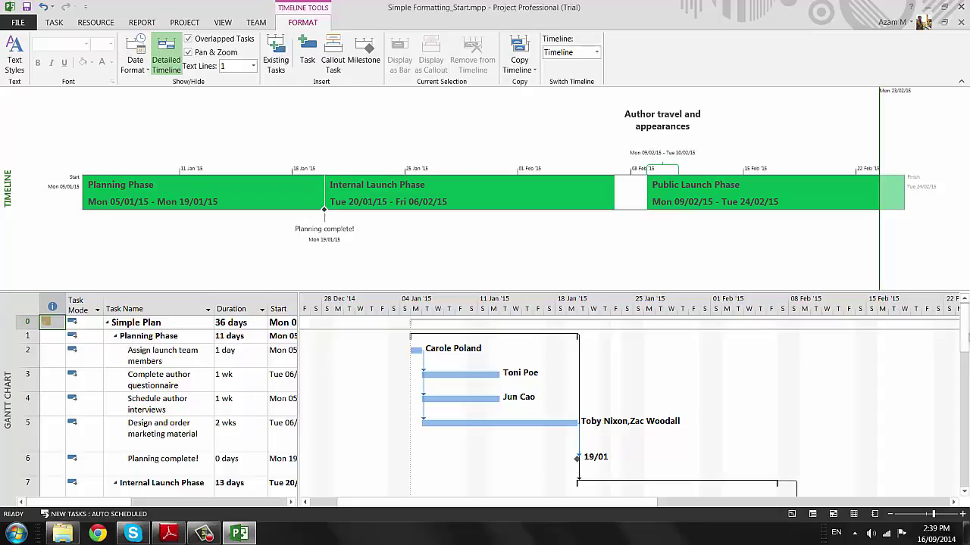
click(965, 340)
Scroll the Gantt chart down to row 24 and select the Launch complete! milestone.
drag(966, 343, 965, 426)
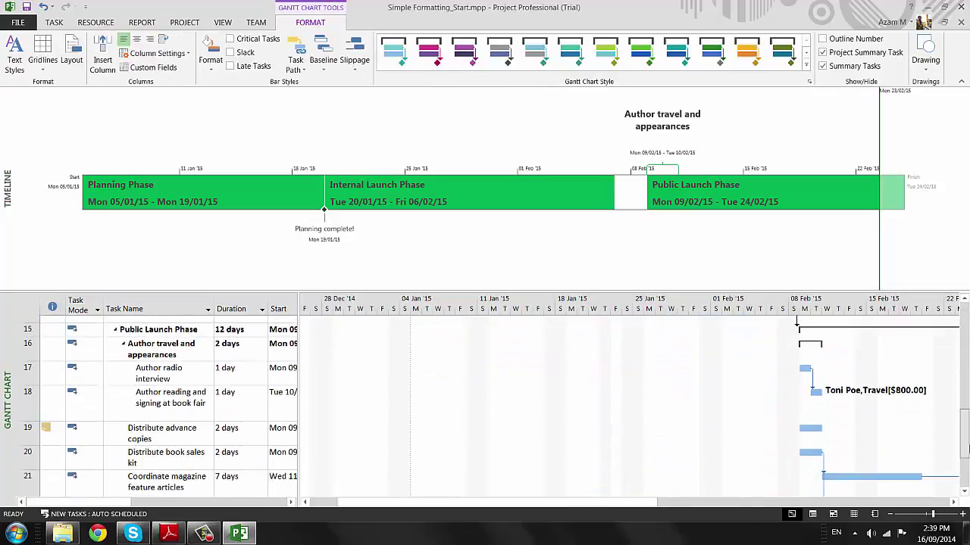
drag(965, 426, 965, 462)
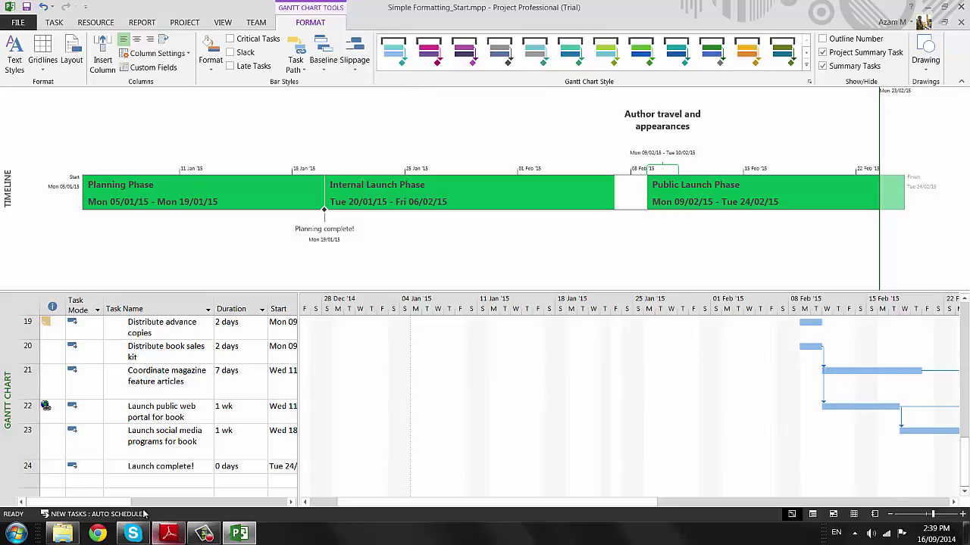
click(155, 467)
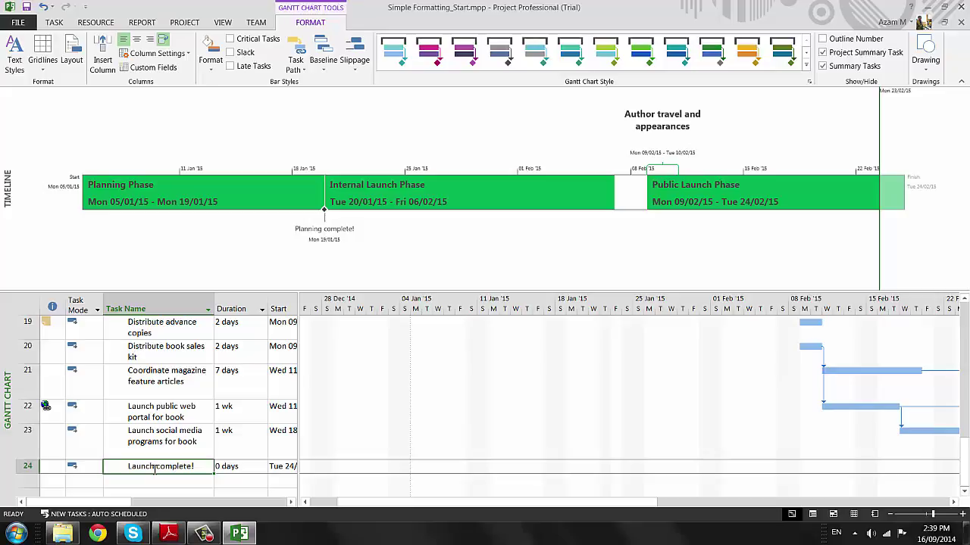
right_click(155, 469)
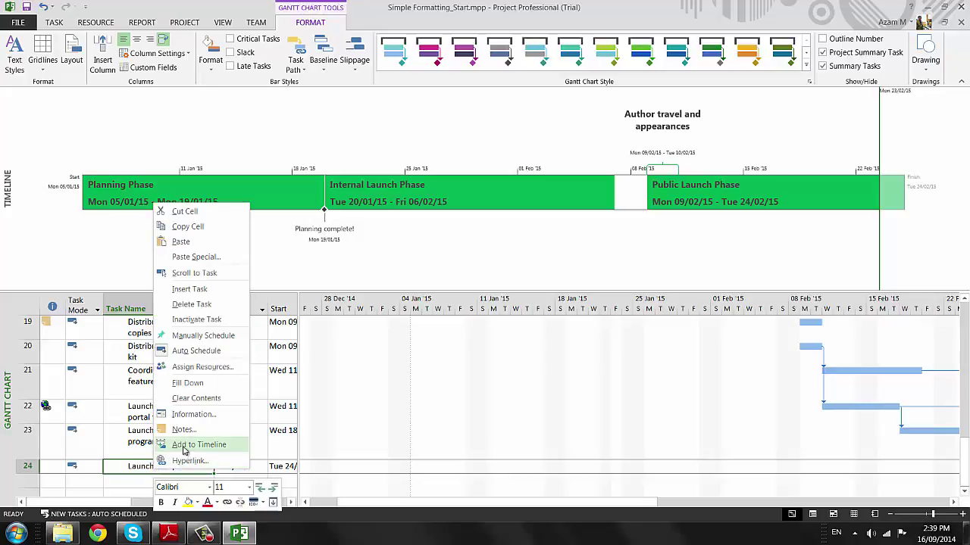
click(112, 462)
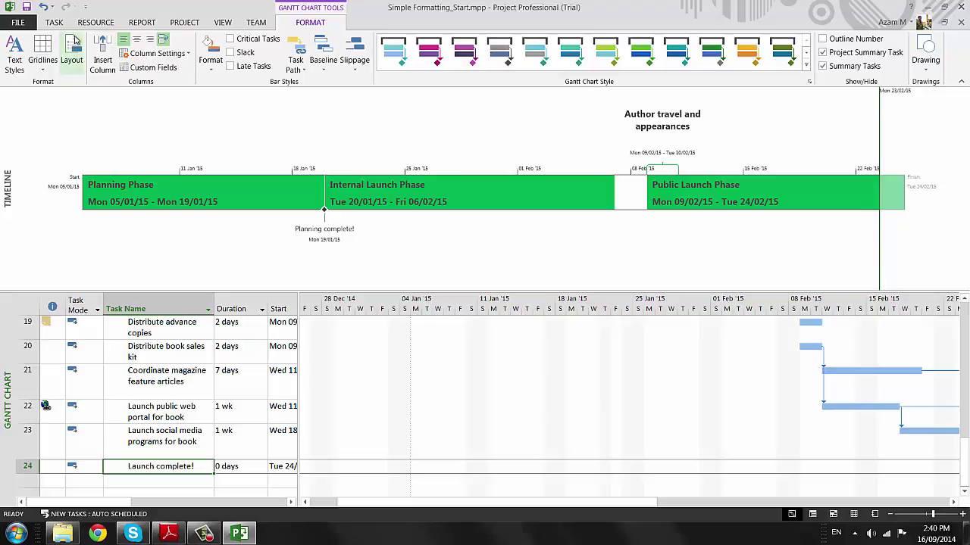
click(54, 22)
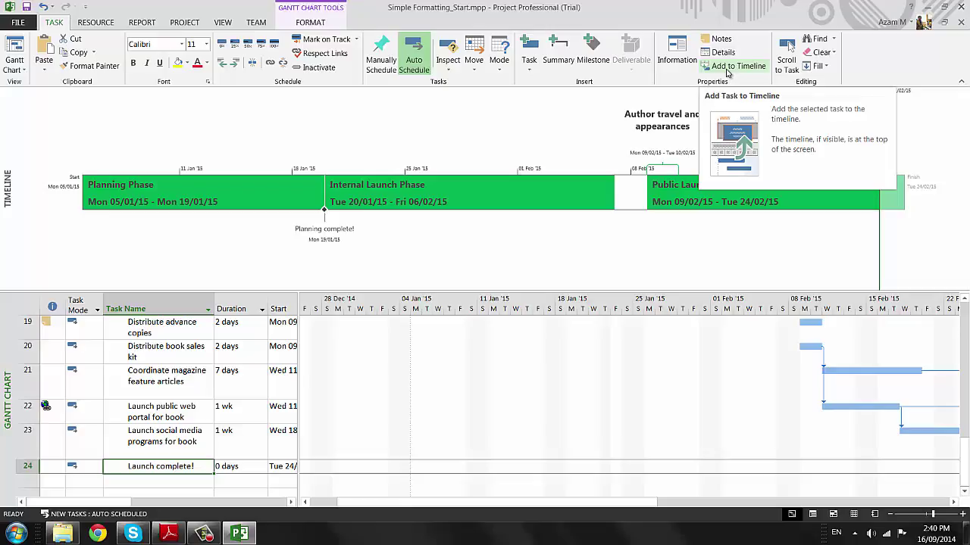
Use Add to Timeline for Launch complete! and give its label 14 pt text.
click(728, 72)
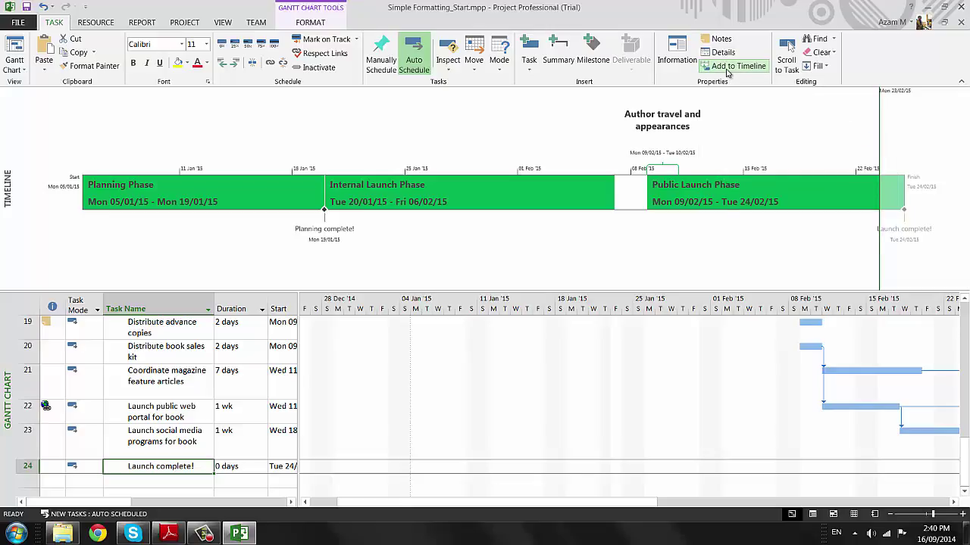
click(910, 233)
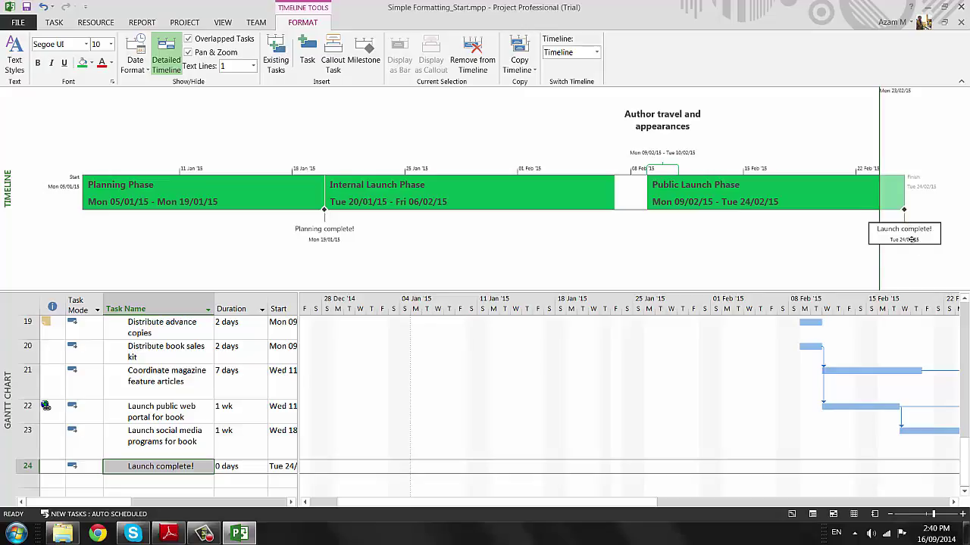
click(111, 44)
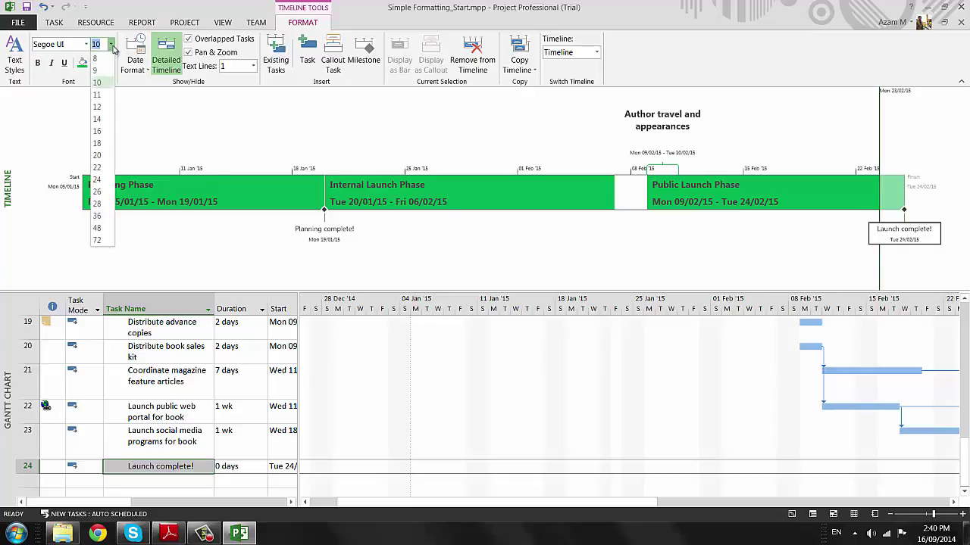
click(97, 119)
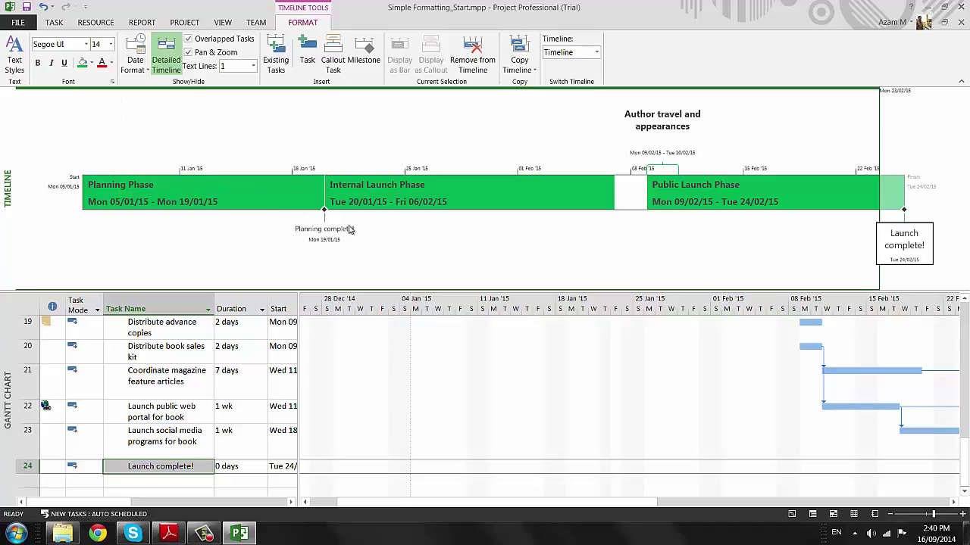
click(581, 296)
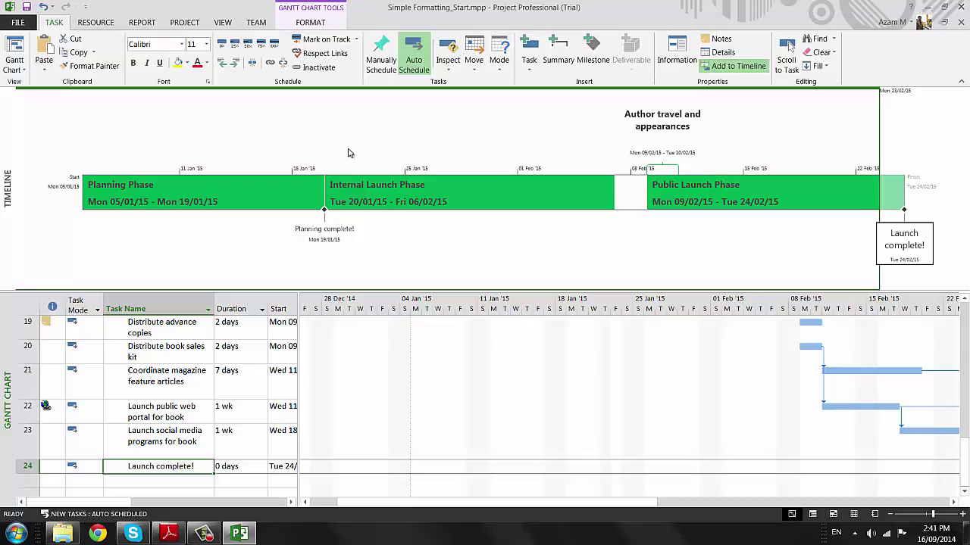
Adjust the timeline's pan-and-zoom range so the Gantt shows mid-January through the 24/02 milestone.
click(383, 89)
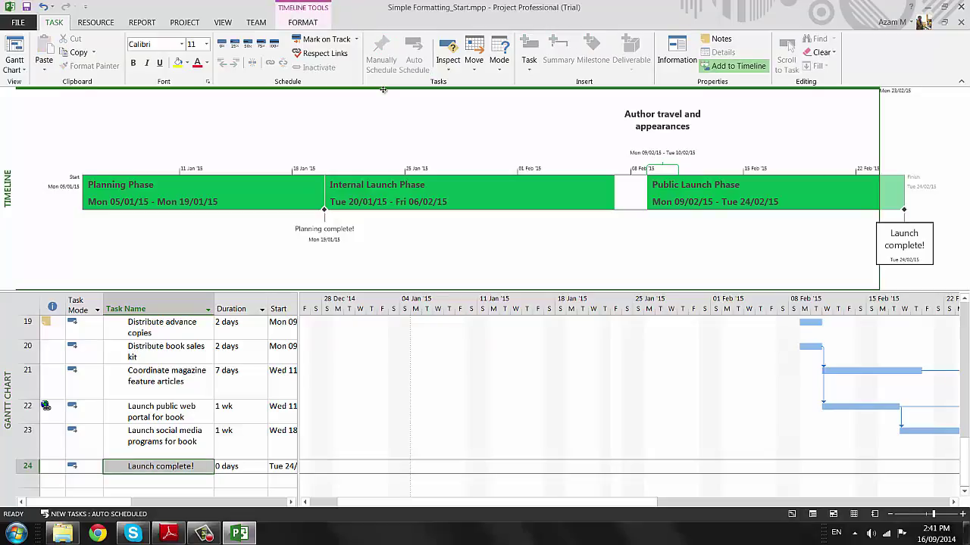
mouse_move(383, 90)
mouse_down()
mouse_move(573, 102)
mouse_move(630, 114)
mouse_move(715, 159)
mouse_up()
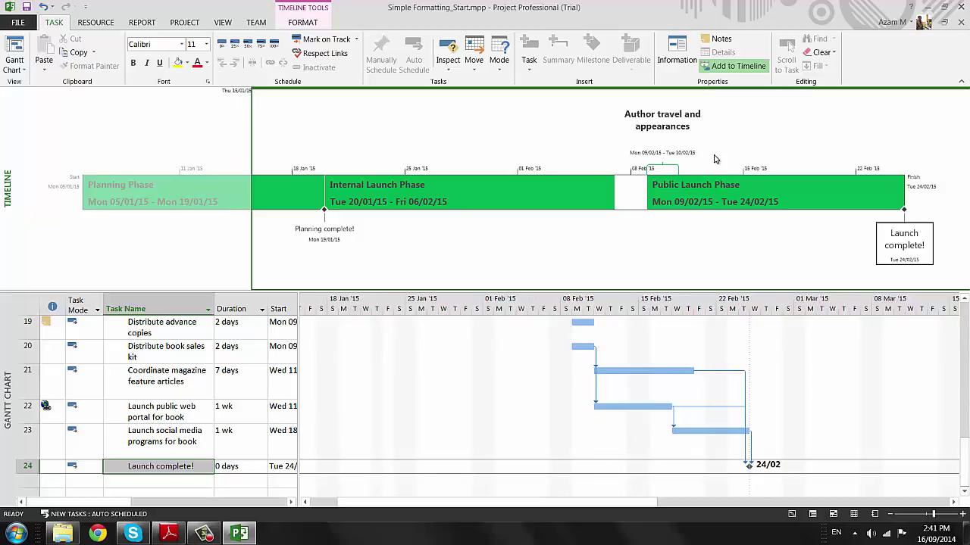
drag(715, 159, 719, 160)
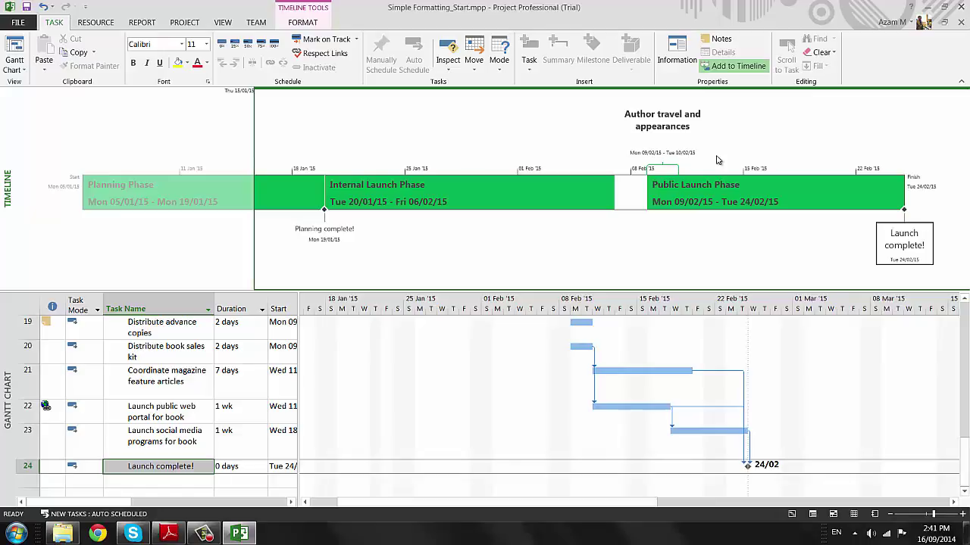
mouse_move(718, 159)
mouse_down()
mouse_move(725, 121)
mouse_move(594, 143)
mouse_move(371, 158)
mouse_move(608, 163)
mouse_up()
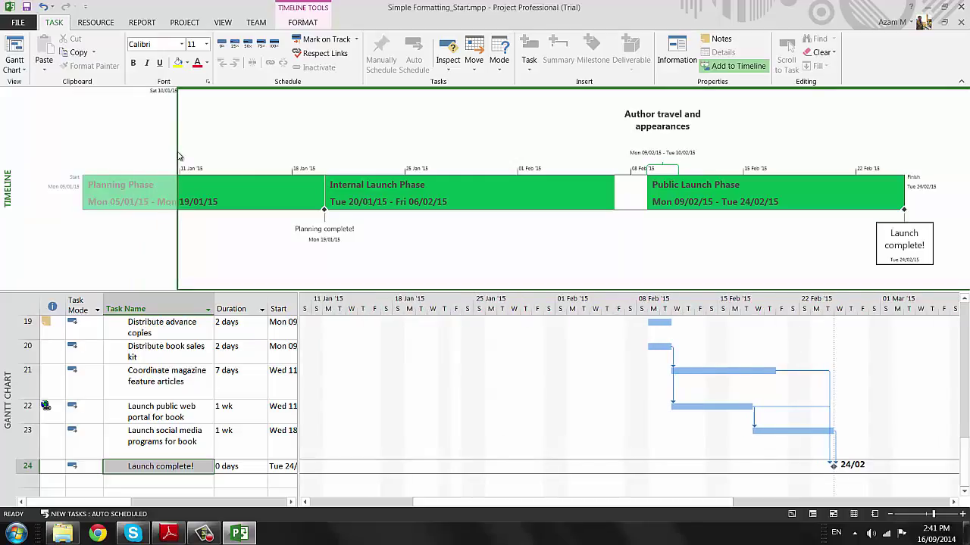
mouse_move(179, 156)
mouse_down()
mouse_move(230, 153)
mouse_move(376, 112)
mouse_move(324, 125)
mouse_move(242, 125)
mouse_up()
click(303, 24)
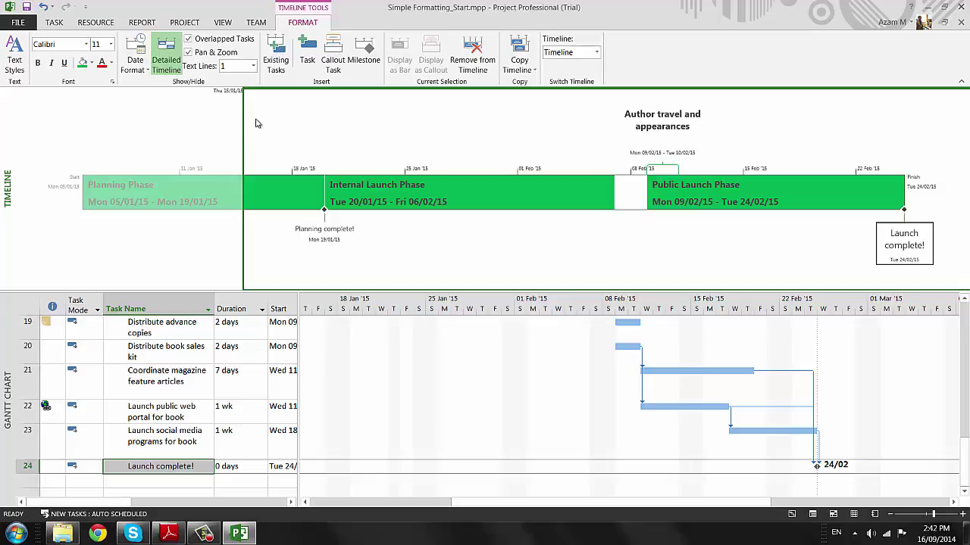
Uncheck Pan & Zoom so the timeline's phase bars show without range shading.
click(189, 52)
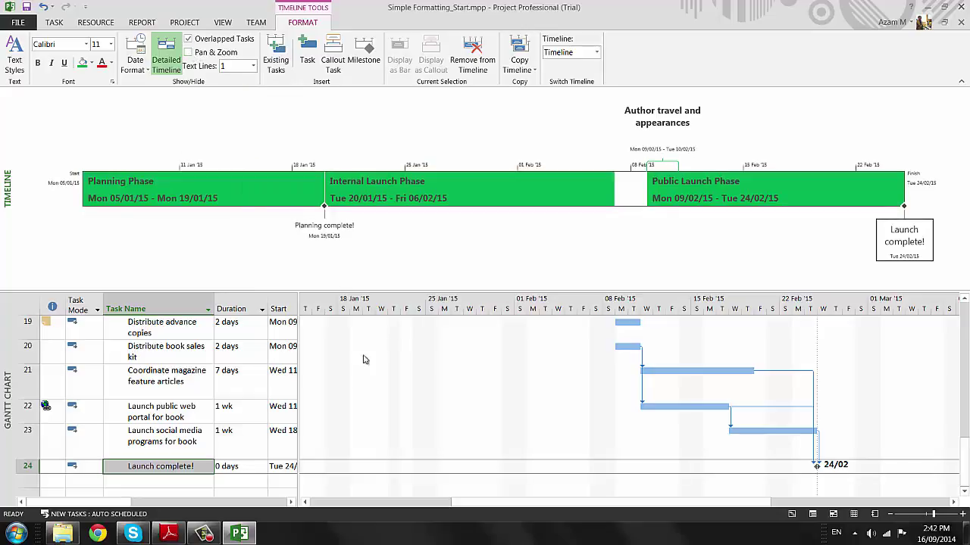